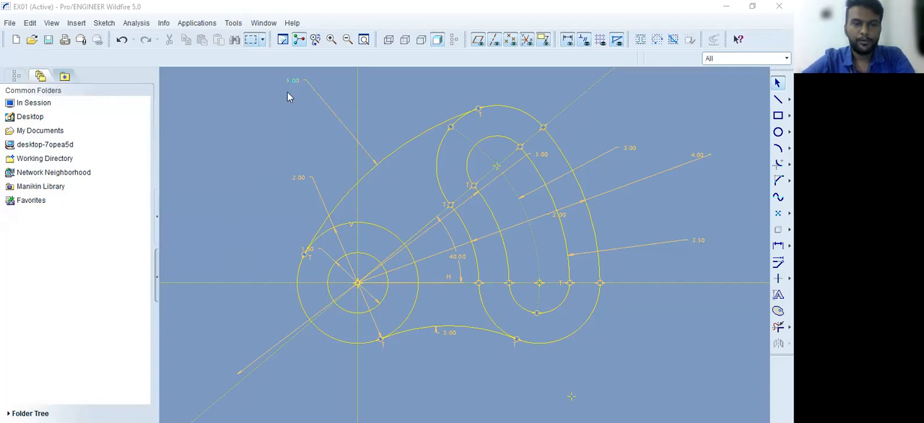
pyautogui.moveTo(294, 86); pyautogui.dragTo(274, 91)
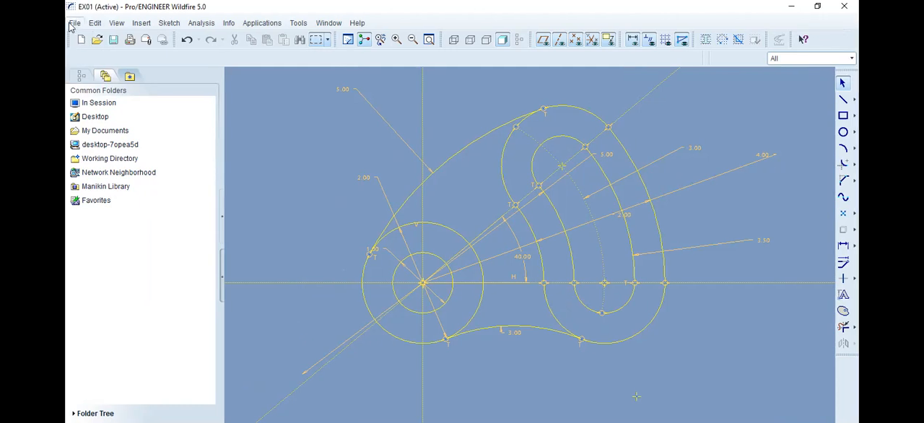
pyautogui.click(73, 25)
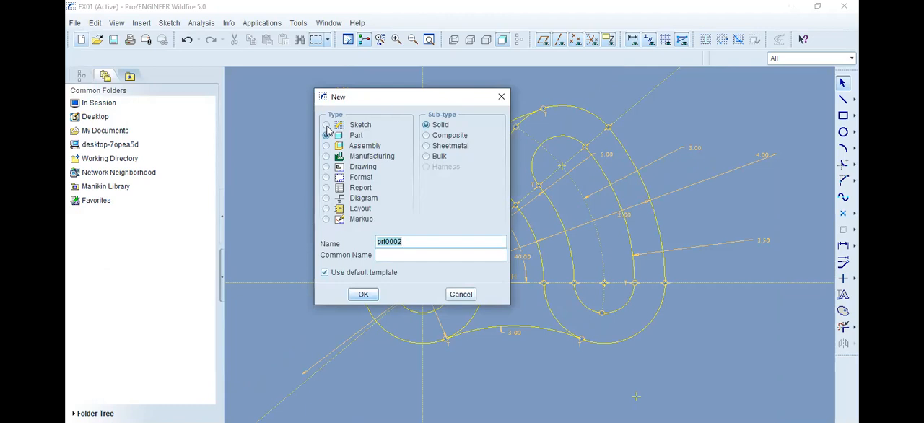
pyautogui.click(326, 126)
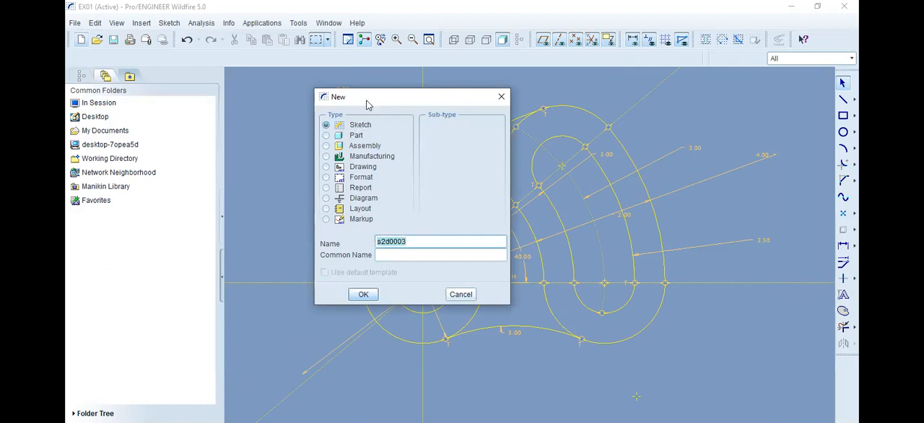
pyautogui.moveTo(365, 101); pyautogui.dragTo(357, 80)
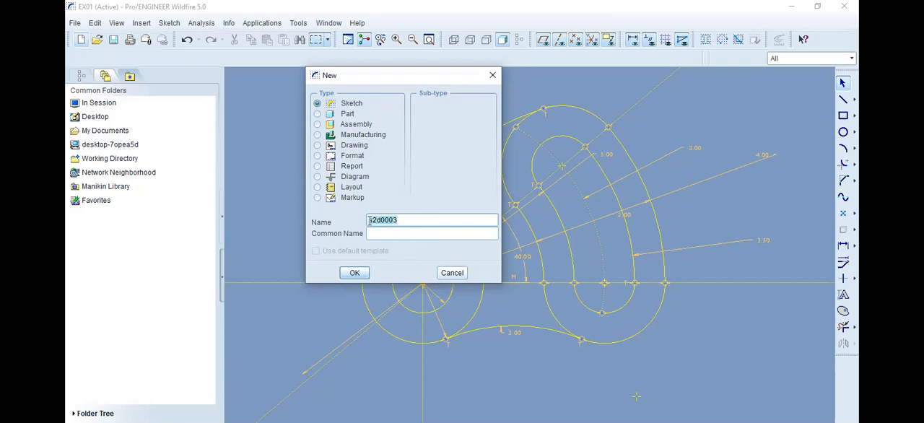
pyautogui.click(404, 220)
pyautogui.moveTo(403, 220); pyautogui.dragTo(356, 218)
pyautogui.click(407, 217)
pyautogui.write('ex01')
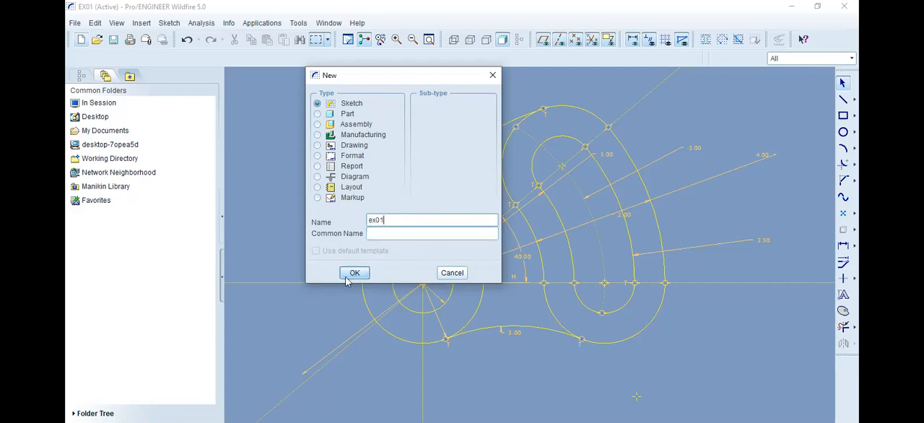
pyautogui.click(462, 273)
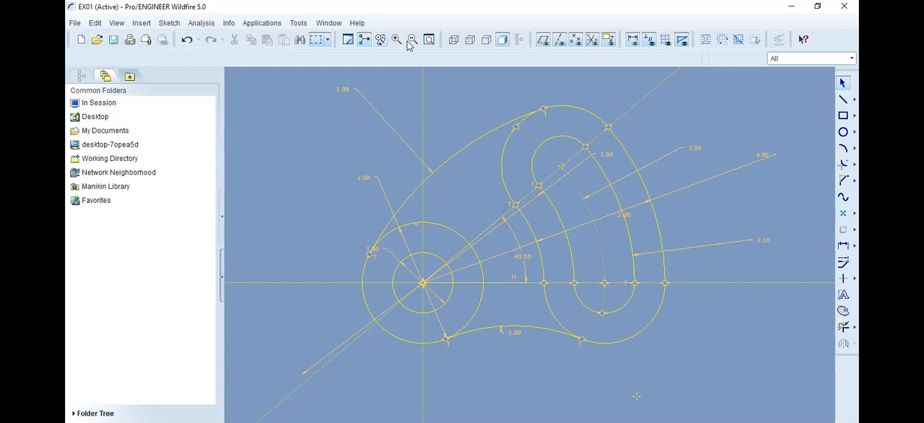
pyautogui.click(855, 100)
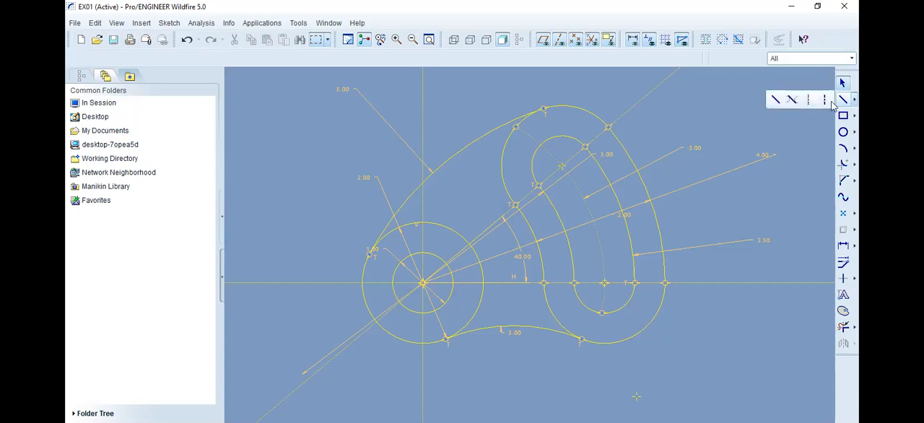
pyautogui.click(767, 116)
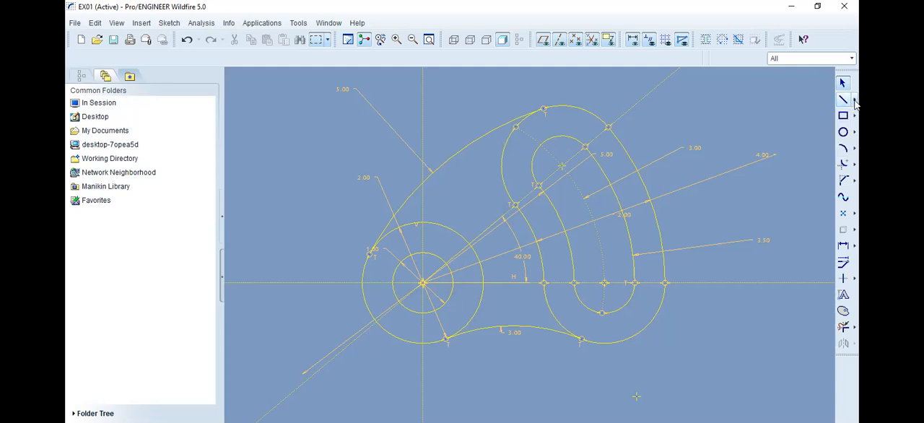
pyautogui.click(854, 101)
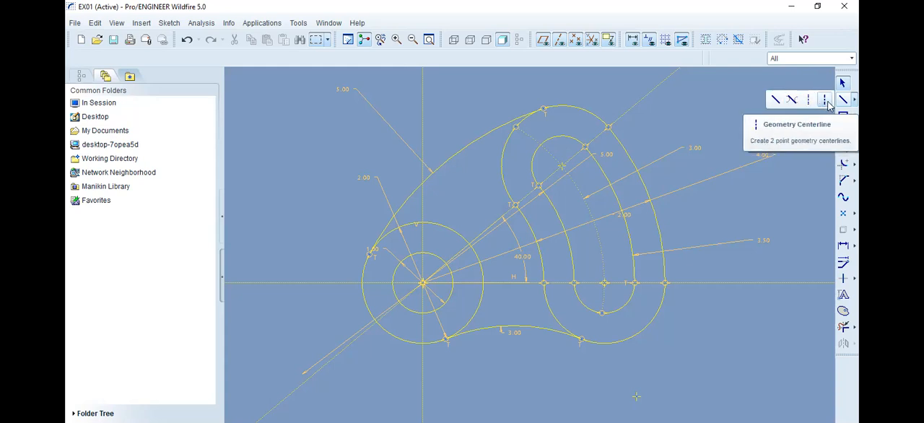
pyautogui.click(855, 117)
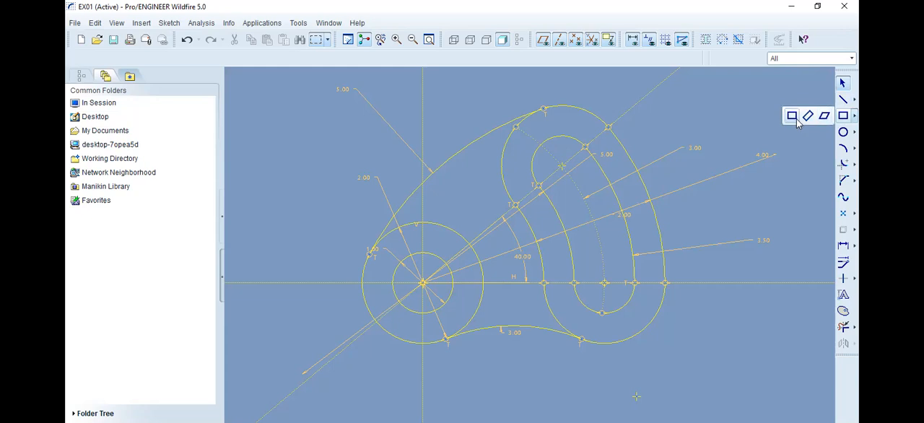
pyautogui.click(852, 133)
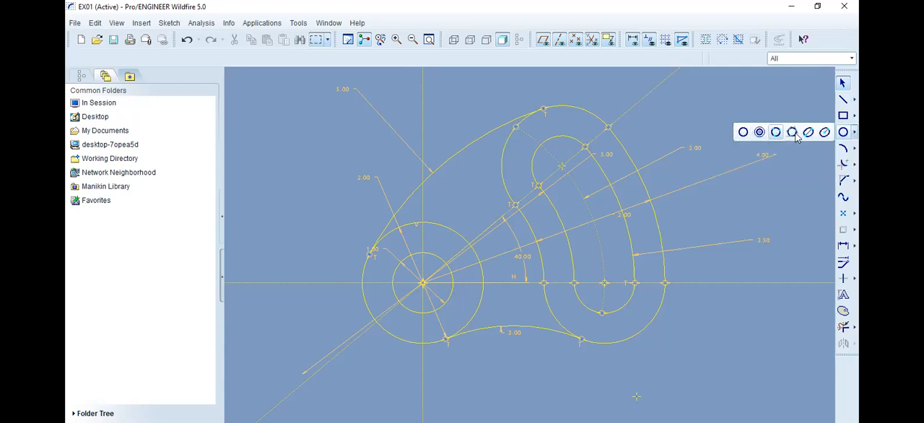
pyautogui.click(843, 135)
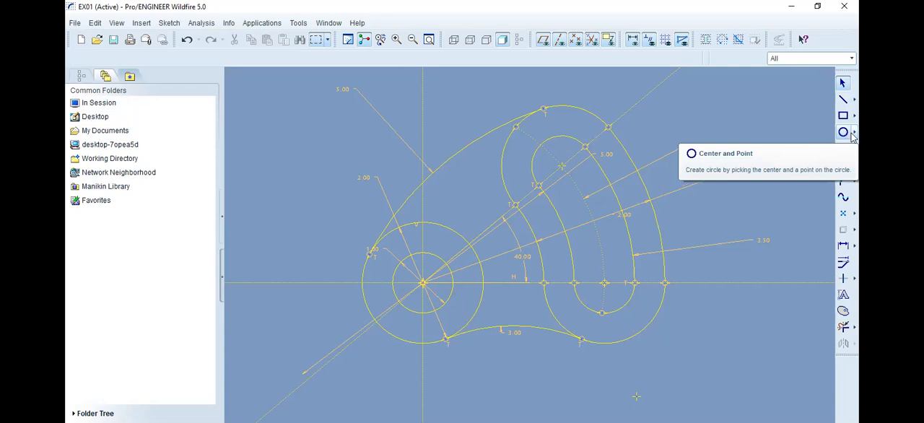
pyautogui.click(852, 137)
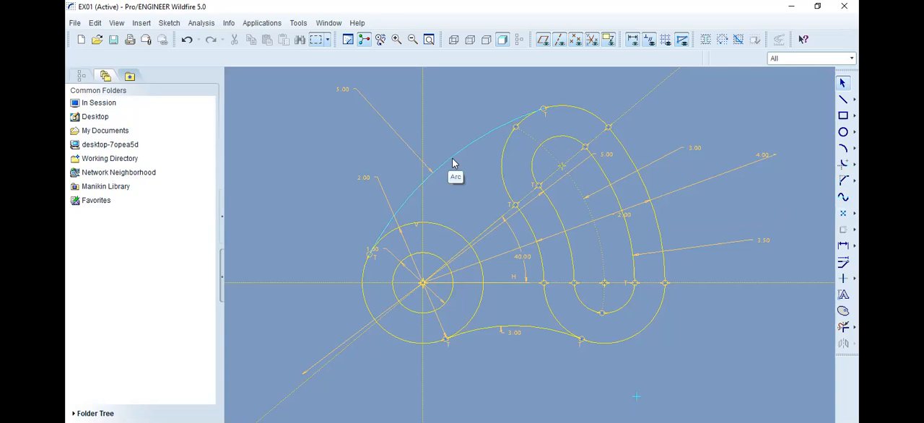
# Step: Delete all existing sketch geometry and dimensions, including the inclined construction centerline
pyautogui.moveTo(294, 87); pyautogui.dragTo(381, 171)
pyautogui.click(345, 145)
pyautogui.moveTo(327, 112)
pyautogui.mouseDown()
pyautogui.moveTo(536, 185)
pyautogui.moveTo(610, 233)
pyautogui.moveTo(707, 365)
pyautogui.moveTo(770, 408)
pyautogui.moveTo(757, 382)
pyautogui.moveTo(722, 379)
pyautogui.mouseUp()
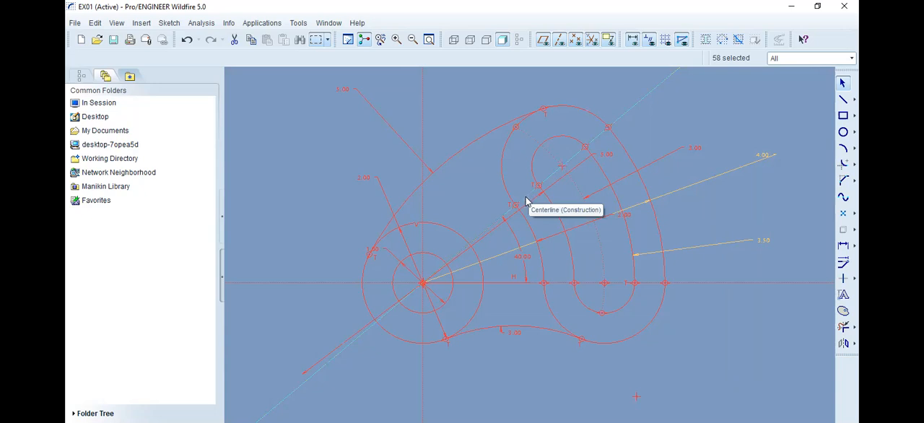
pyautogui.press('Delete')
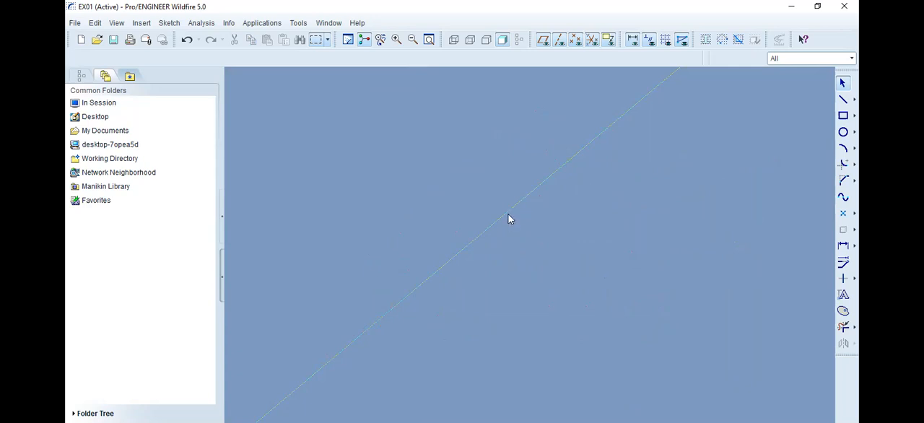
pyautogui.click(507, 217)
pyautogui.press('Delete')
# Step: Draw a horizontal and a vertical construction centerline crossing near the middle of the empty sketch
pyautogui.click(854, 99)
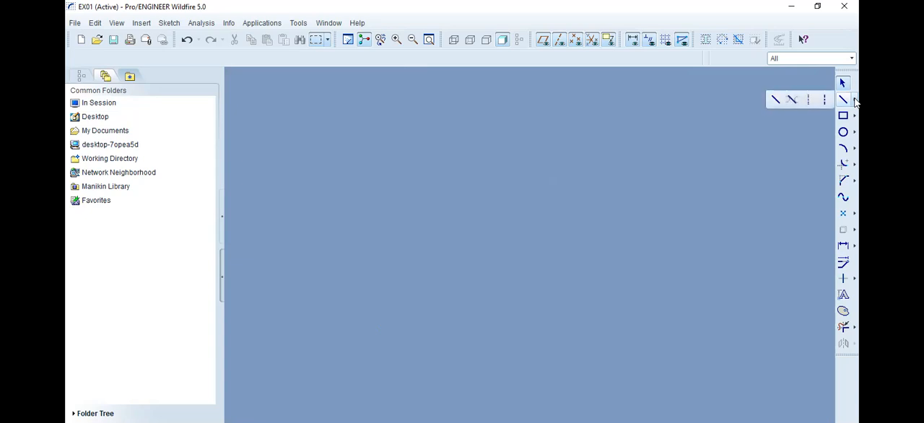
pyautogui.click(853, 102)
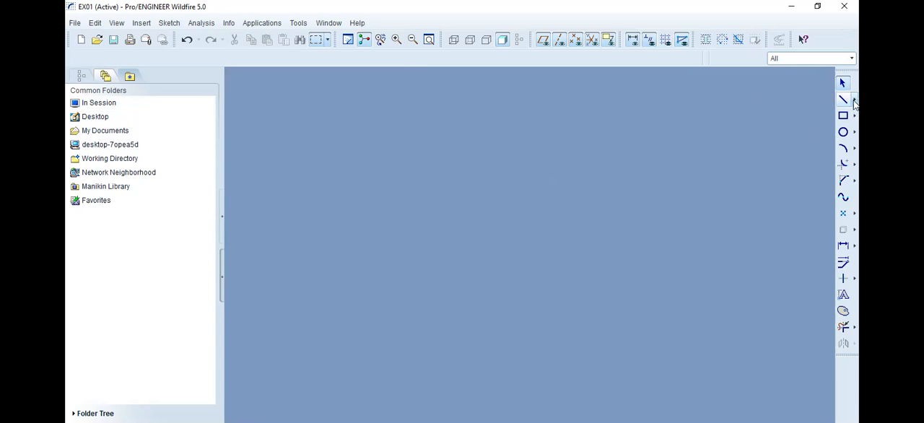
pyautogui.click(854, 99)
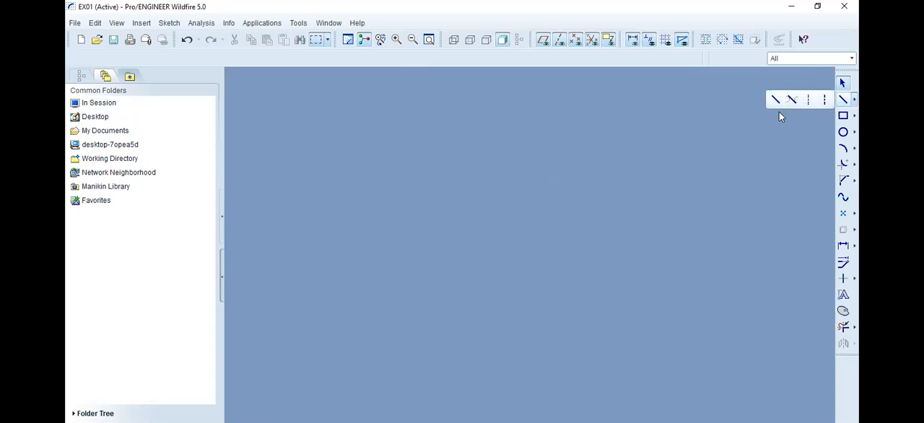
pyautogui.click(843, 101)
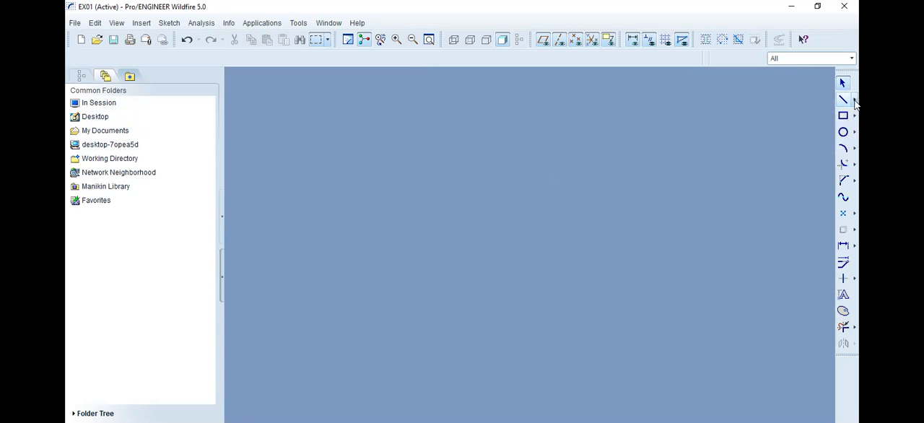
pyautogui.click(854, 103)
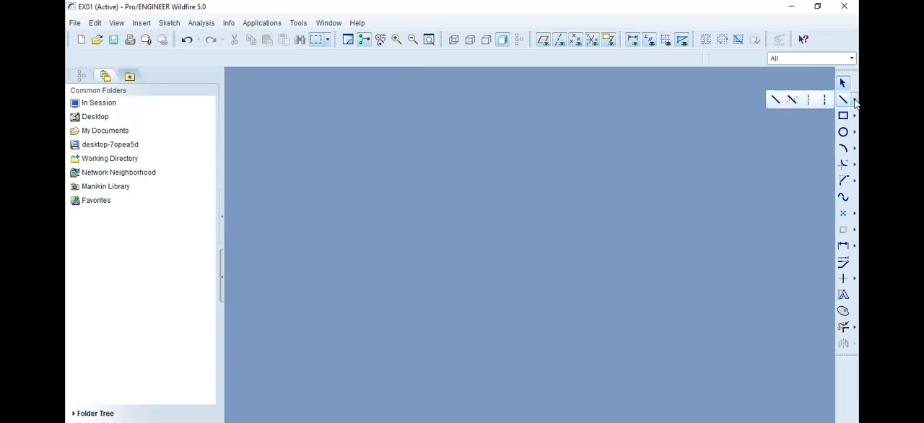
pyautogui.click(809, 100)
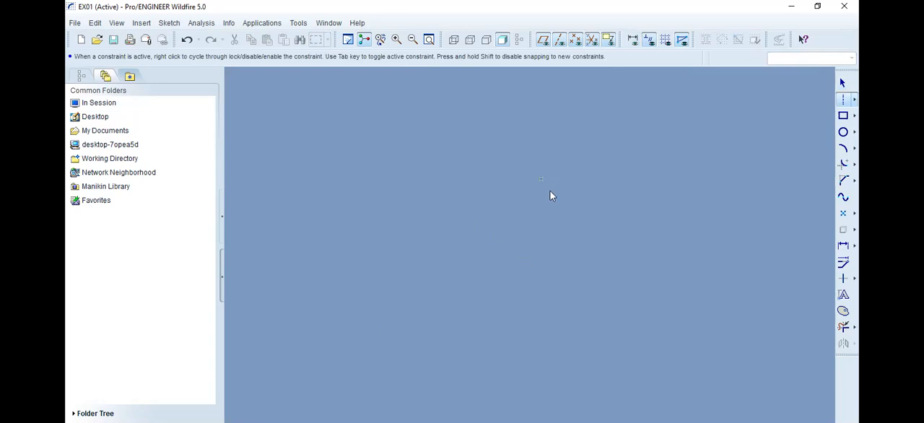
pyautogui.click(524, 263)
pyautogui.click(678, 262)
pyautogui.click(525, 261)
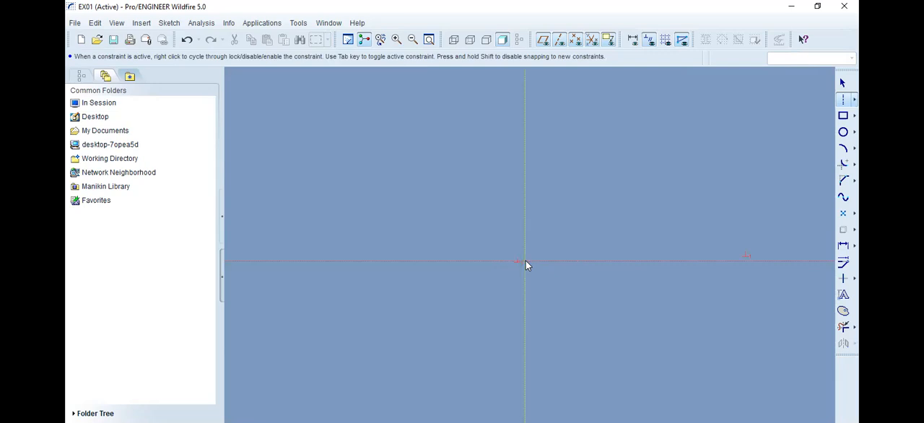
pyautogui.click(524, 134)
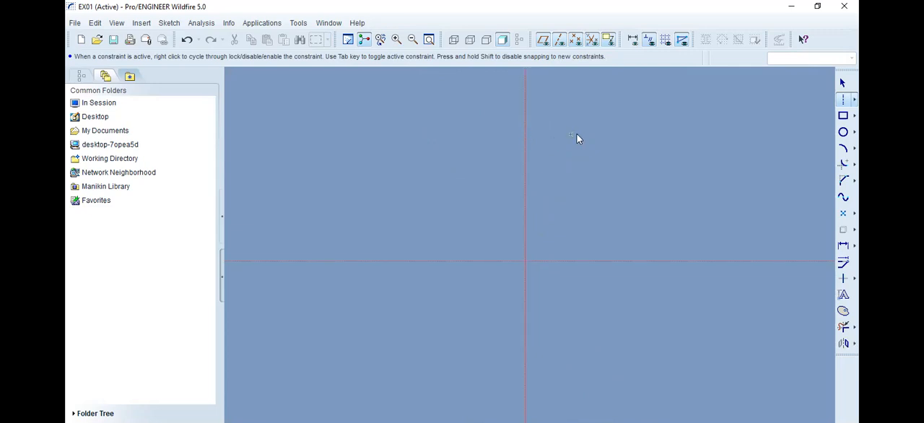
# Step: Draw an inclined construction centerline through the crossing of the two centerlines, rising at about 33° to the horizontal
pyautogui.click(524, 260)
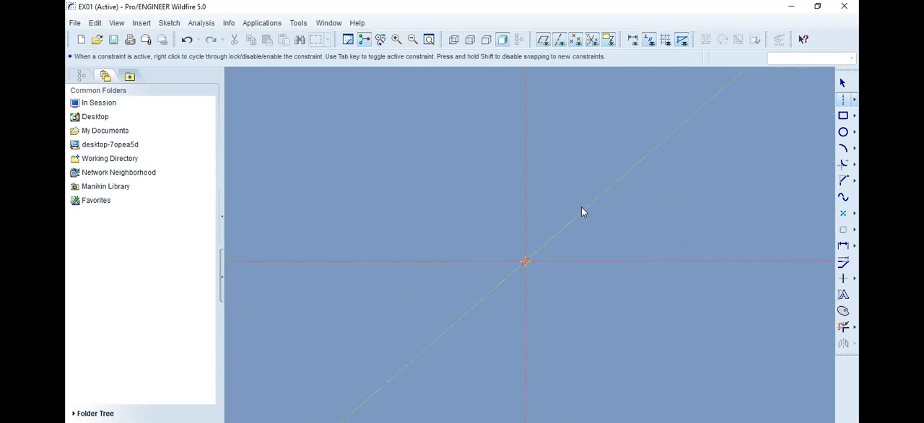
pyautogui.click(524, 262)
pyautogui.click(620, 200)
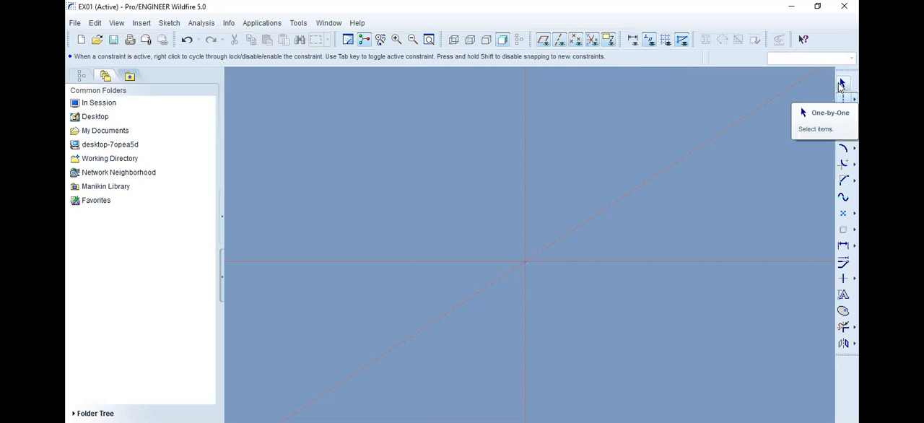
pyautogui.middleClick(579, 139)
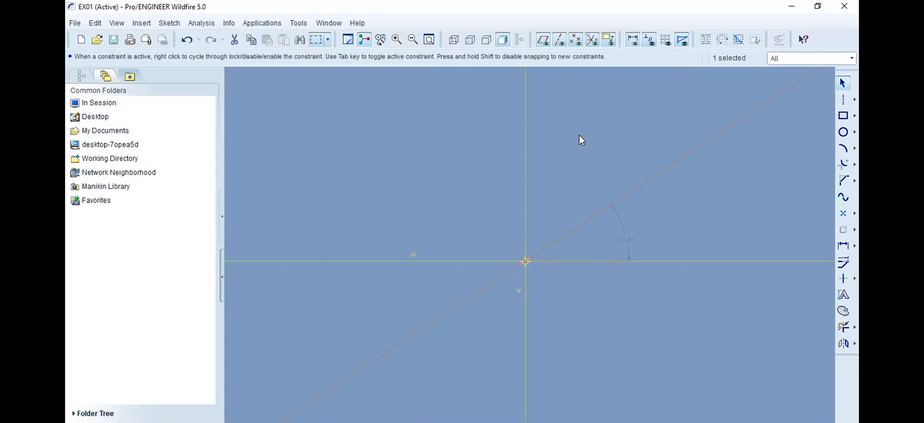
pyautogui.click(581, 136)
# Step: Set the angle between the inclined centerline and the horizontal centerline to 40°
pyautogui.doubleClick(620, 244)
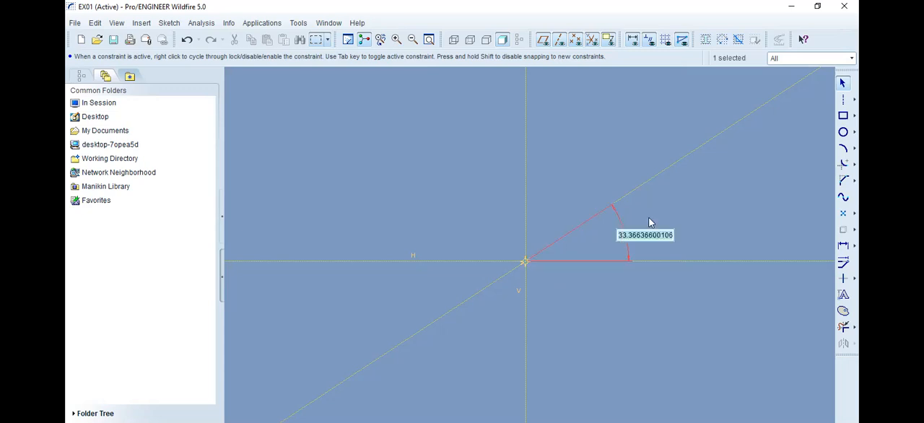
pyautogui.click(698, 179)
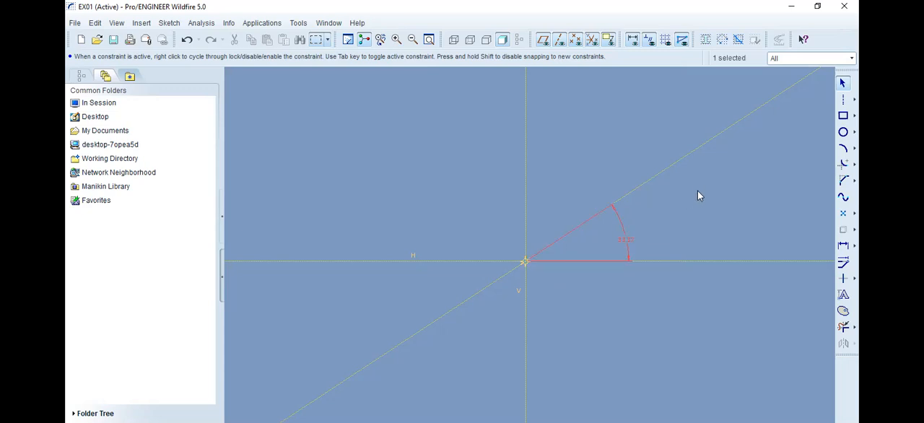
pyautogui.doubleClick(621, 242)
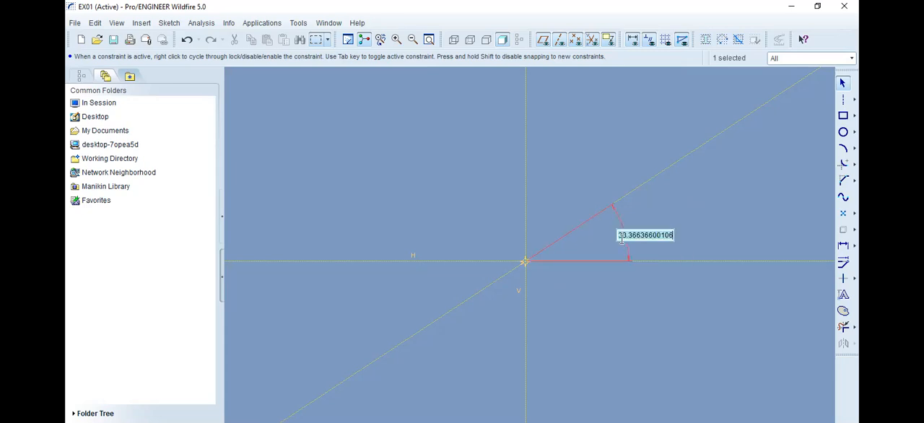
pyautogui.write('40')
pyautogui.press('Return')
pyautogui.click(674, 217)
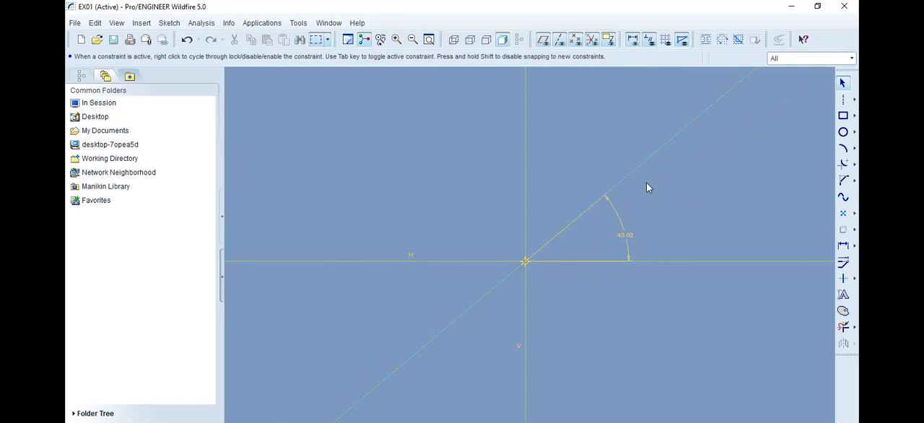
pyautogui.moveTo(560, 252)
pyautogui.mouseDown(button='middle')
pyautogui.moveTo(464, 211)
pyautogui.moveTo(478, 254)
pyautogui.moveTo(495, 249)
pyautogui.mouseUp(button='middle')
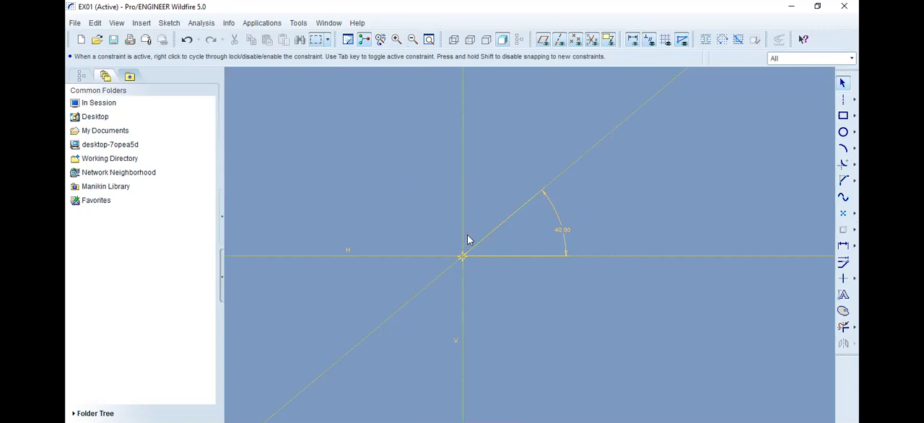
pyautogui.moveTo(476, 238)
pyautogui.keyDown('shift'); pyautogui.mouseDown(button='middle')
pyautogui.moveTo(501, 237)
pyautogui.moveTo(484, 237)
pyautogui.mouseUp(button='middle'); pyautogui.keyUp('shift')
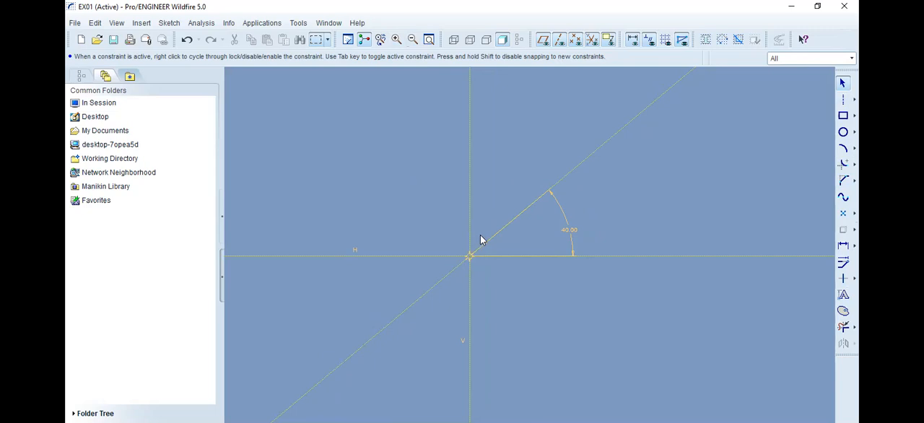
pyautogui.keyDown('shift'); pyautogui.moveTo(480, 237); pyautogui.dragTo(495, 229, button='middle'); pyautogui.keyUp('shift')
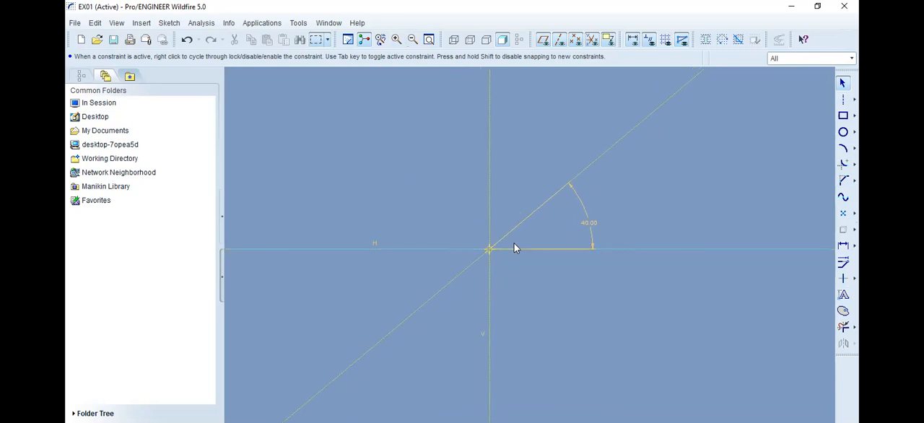
pyautogui.moveTo(503, 211)
pyautogui.keyDown('shift'); pyautogui.mouseDown(button='middle')
pyautogui.moveTo(507, 223)
pyautogui.moveTo(522, 210)
pyautogui.moveTo(506, 224)
pyautogui.moveTo(555, 200)
pyautogui.moveTo(602, 200)
pyautogui.moveTo(500, 230)
pyautogui.moveTo(477, 200)
pyautogui.moveTo(600, 217)
pyautogui.moveTo(439, 189)
pyautogui.moveTo(431, 155)
pyautogui.moveTo(628, 243)
pyautogui.moveTo(516, 271)
pyautogui.moveTo(423, 179)
pyautogui.moveTo(521, 245)
pyautogui.moveTo(479, 251)
pyautogui.mouseUp(button='middle'); pyautogui.keyUp('shift')
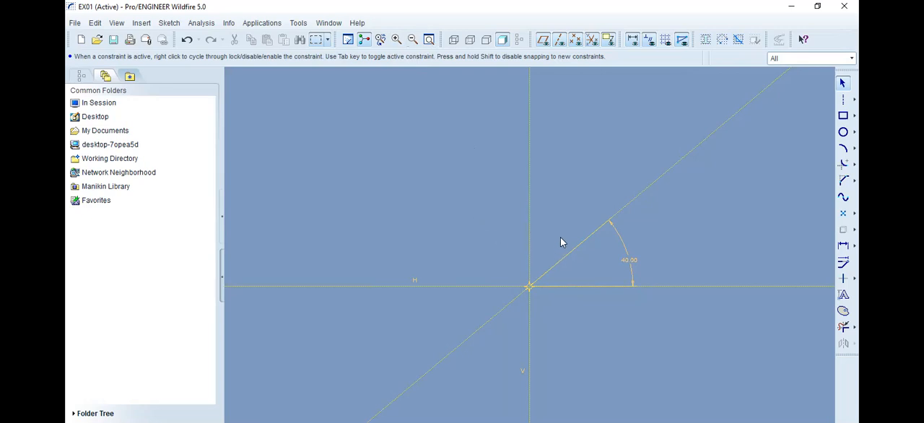
pyautogui.moveTo(538, 195); pyautogui.dragTo(592, 264)
pyautogui.moveTo(585, 256)
pyautogui.keyDown('ctrl'); pyautogui.mouseDown(button='middle')
pyautogui.moveTo(545, 187)
pyautogui.moveTo(553, 217)
pyautogui.moveTo(598, 274)
pyautogui.moveTo(550, 183)
pyautogui.mouseUp(button='middle'); pyautogui.keyUp('ctrl')
pyautogui.moveTo(550, 183); pyautogui.dragTo(611, 260)
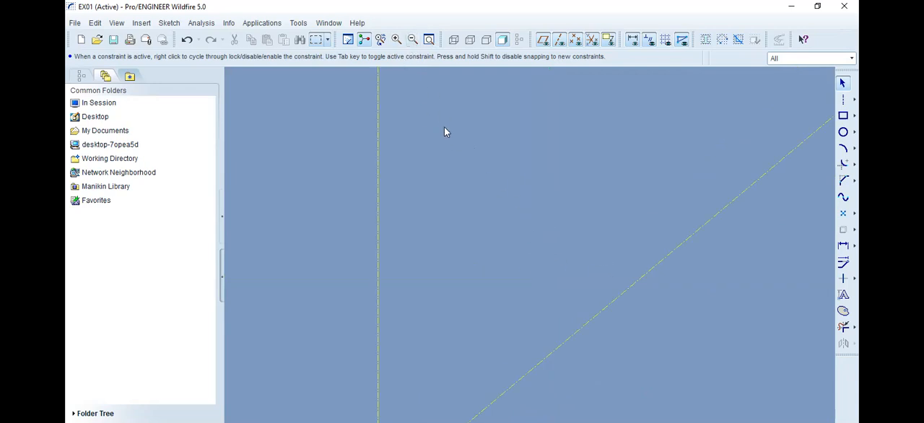
# Step: Draw three concentric circles centered on the centerline crossing, about 11, 15 and 20 in diameter
pyautogui.click(452, 175)
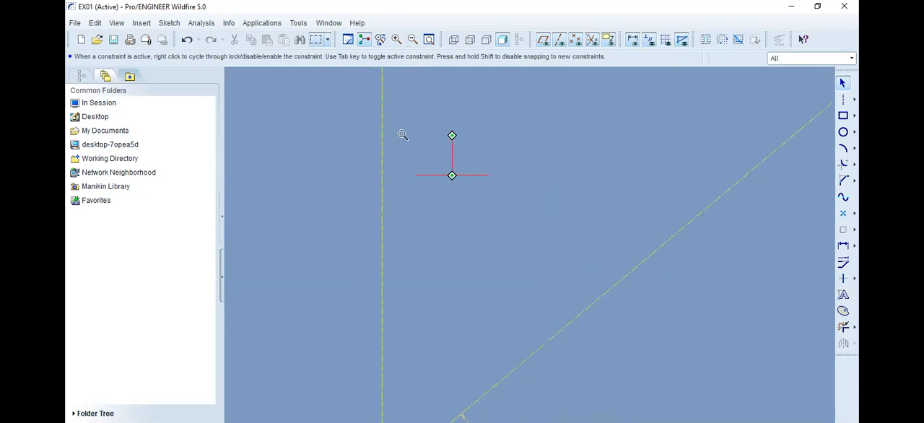
pyautogui.moveTo(470, 235)
pyautogui.keyDown('ctrl'); pyautogui.mouseDown(button='middle')
pyautogui.moveTo(421, 157)
pyautogui.moveTo(467, 262)
pyautogui.mouseUp(button='middle'); pyautogui.keyUp('ctrl')
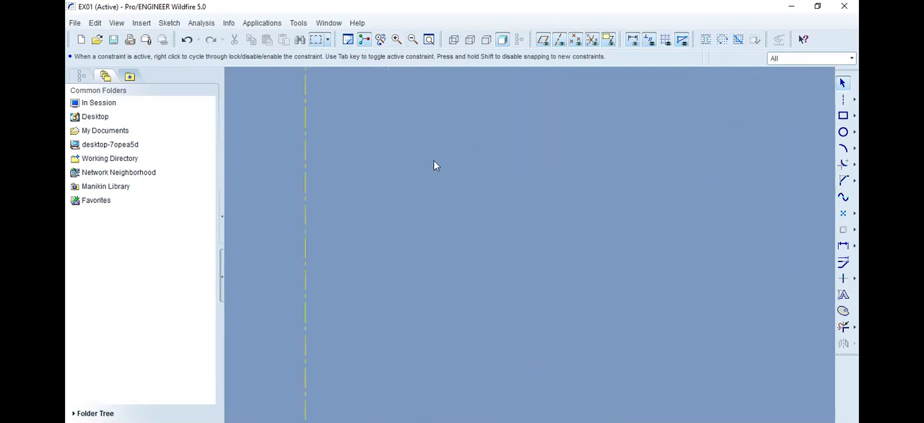
pyautogui.click(414, 44)
pyautogui.keyDown('ctrl'); pyautogui.moveTo(460, 171); pyautogui.dragTo(460, 233, button='middle'); pyautogui.keyUp('ctrl')
pyautogui.click(412, 40)
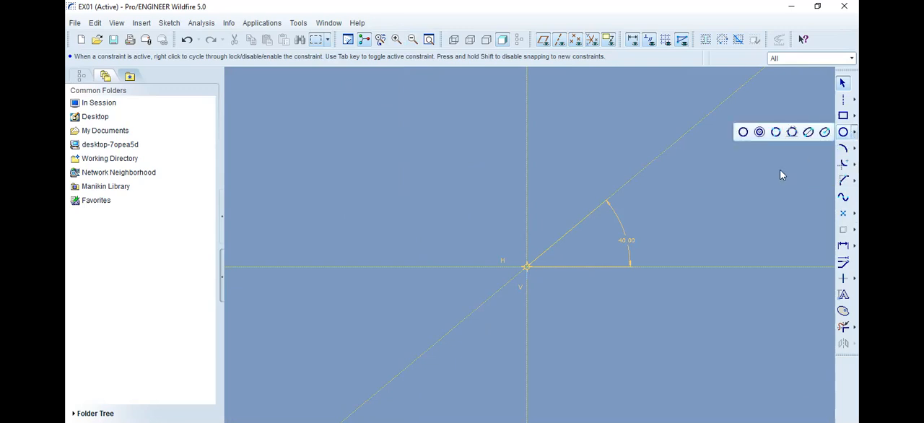
pyautogui.click(780, 171)
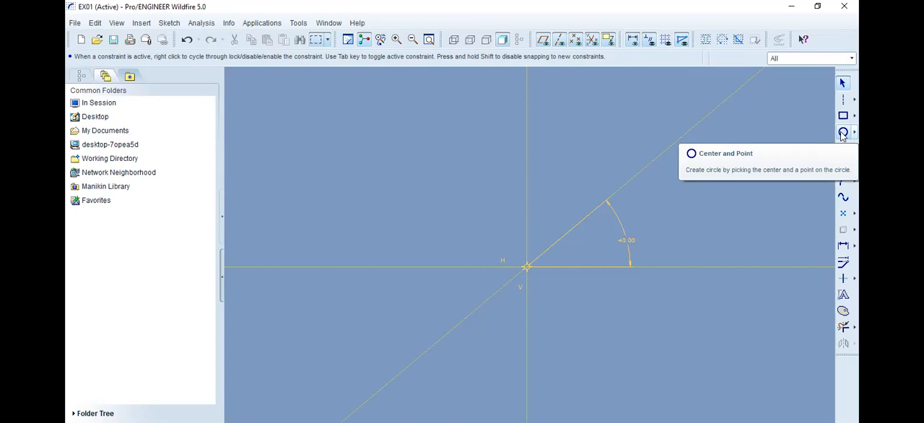
pyautogui.click(843, 134)
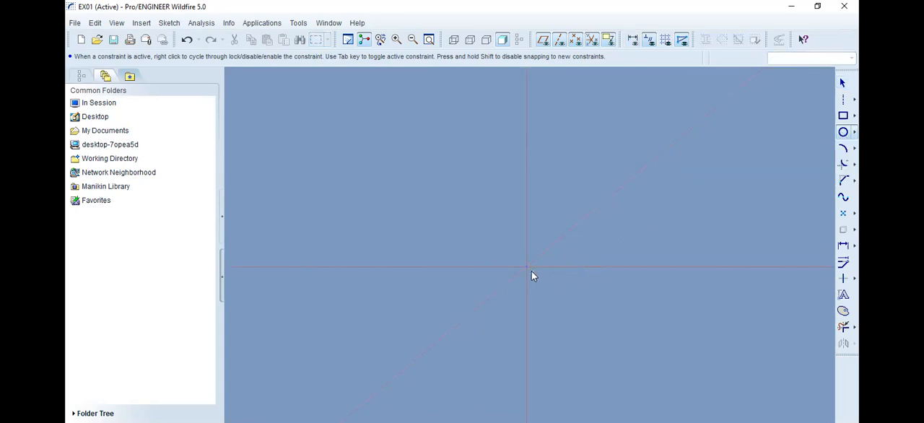
pyautogui.click(854, 132)
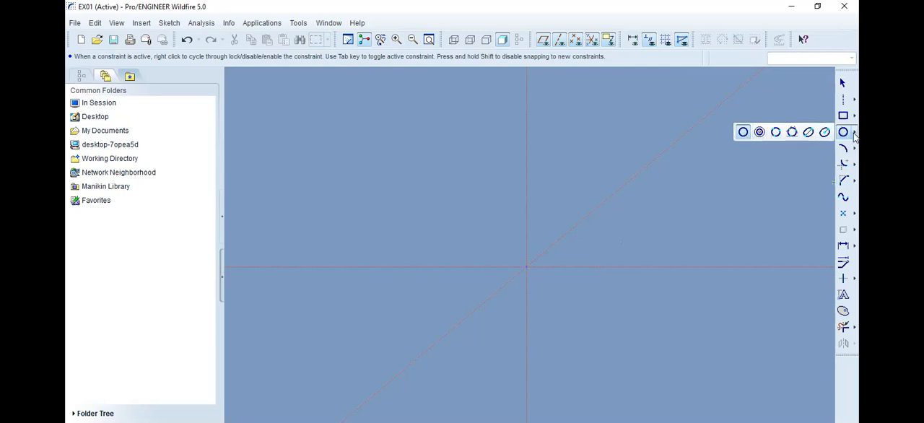
pyautogui.click(526, 266)
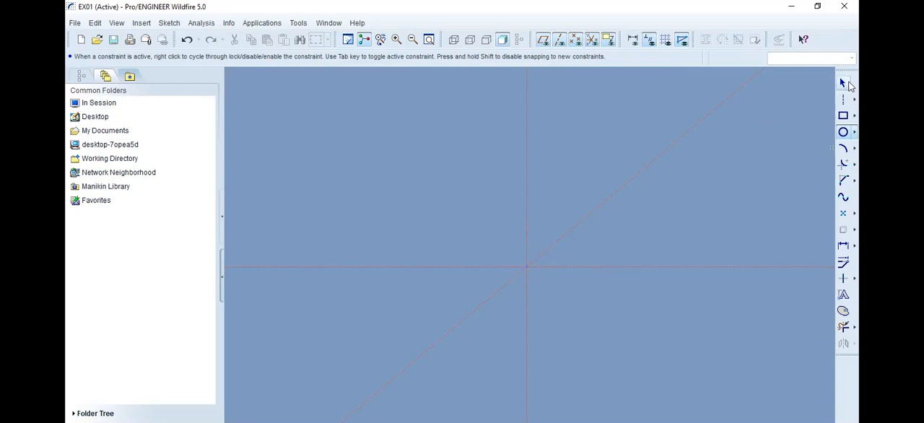
pyautogui.click(528, 268)
pyautogui.click(567, 325)
pyautogui.middleClick(589, 322)
pyautogui.click(527, 265)
pyautogui.click(593, 334)
pyautogui.middleClick(593, 334)
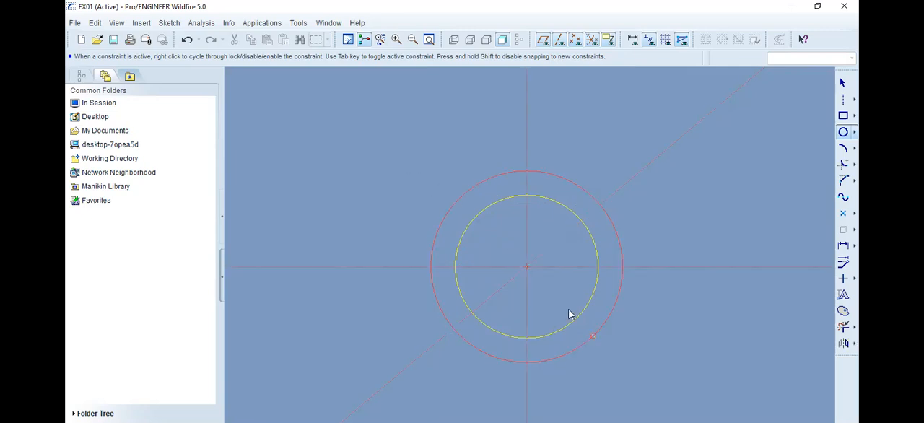
pyautogui.click(526, 265)
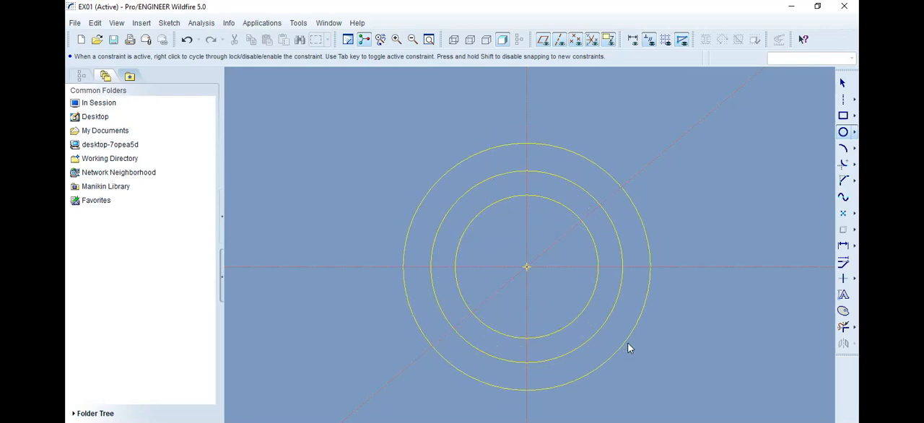
pyautogui.click(619, 340)
# Step: Add four larger concentric circles at the same center, about 26, 32, 37 and 43 in diameter
pyautogui.click(527, 267)
pyautogui.click(672, 348)
pyautogui.click(525, 269)
pyautogui.click(716, 334)
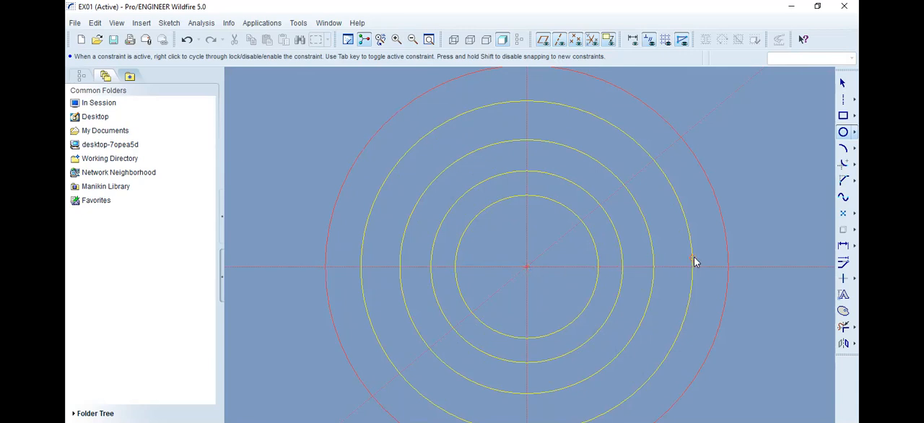
pyautogui.click(529, 267)
pyautogui.click(735, 380)
pyautogui.click(526, 267)
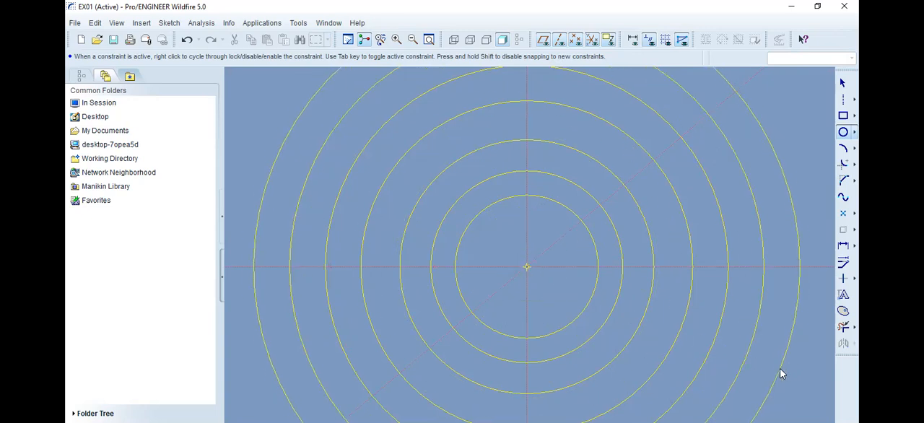
pyautogui.click(777, 368)
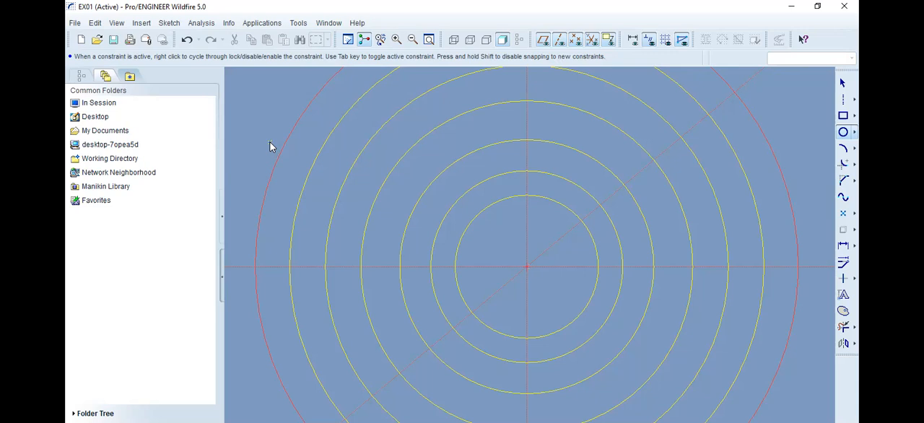
pyautogui.middleClick(775, 133)
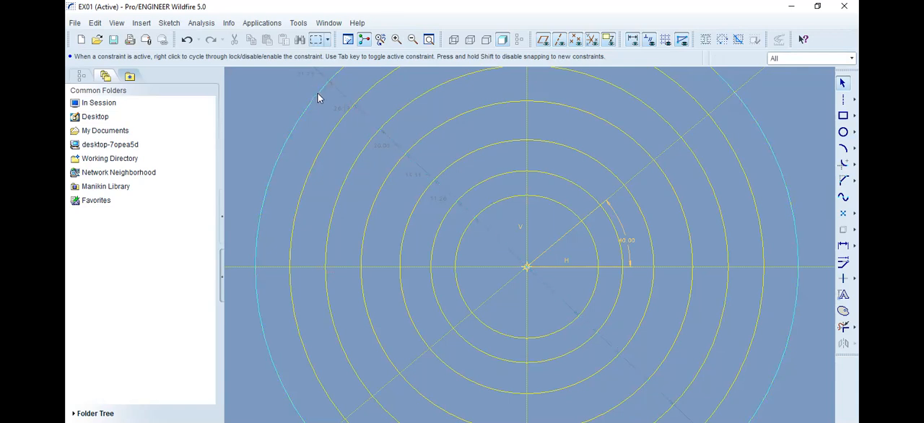
# Step: Spread the circles' diameter dimensions around the sketch so each one can be picked separately
pyautogui.click(430, 41)
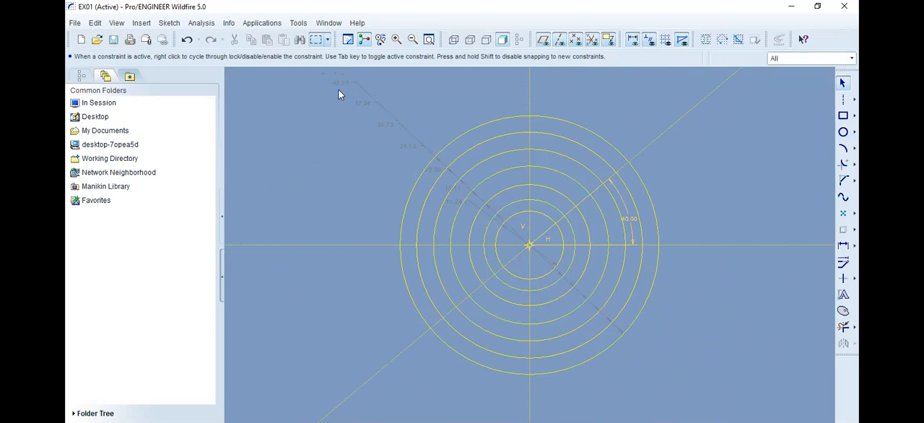
pyautogui.click(452, 199)
pyautogui.click(643, 196)
pyautogui.moveTo(455, 187)
pyautogui.mouseDown()
pyautogui.moveTo(579, 168)
pyautogui.moveTo(462, 181)
pyautogui.moveTo(440, 170)
pyautogui.moveTo(517, 151)
pyautogui.moveTo(576, 164)
pyautogui.mouseUp()
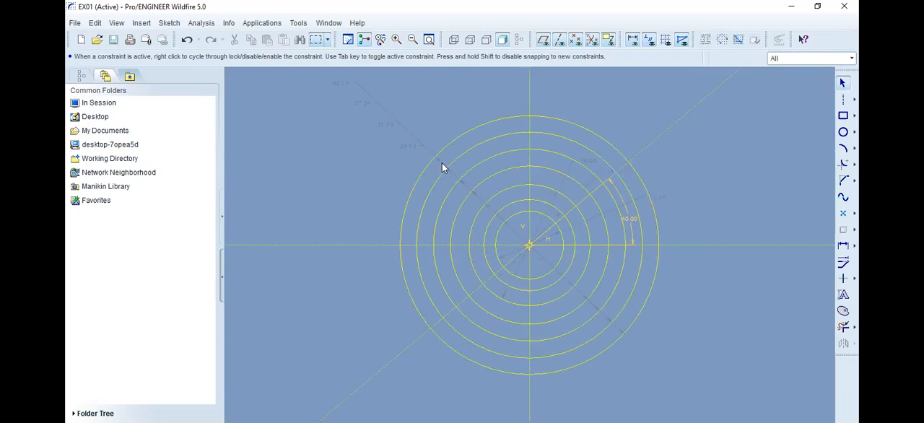
pyautogui.click(408, 147)
pyautogui.moveTo(517, 138); pyautogui.dragTo(559, 154)
pyautogui.moveTo(384, 126); pyautogui.dragTo(535, 123)
pyautogui.click(360, 103)
pyautogui.moveTo(359, 102); pyautogui.dragTo(494, 93)
pyautogui.moveTo(345, 82); pyautogui.dragTo(447, 81)
# Step: Set the diameters of the three innermost circles to 1, 2 and 4, from the inside out
pyautogui.doubleClick(659, 195)
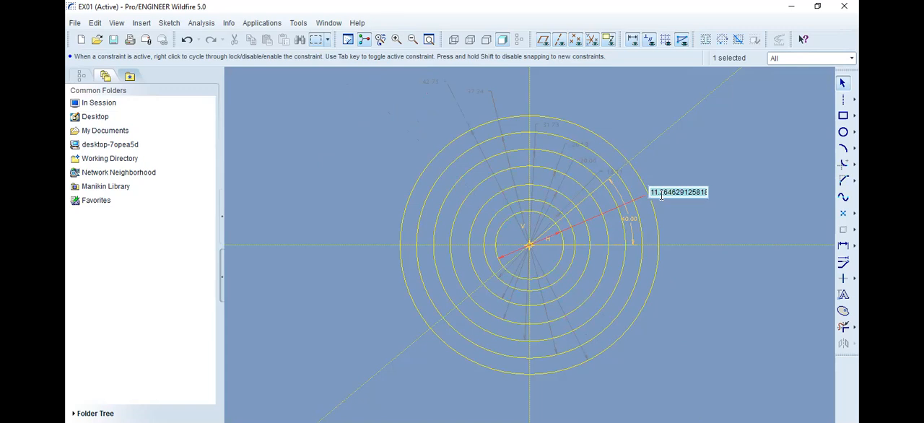
pyautogui.write('1')
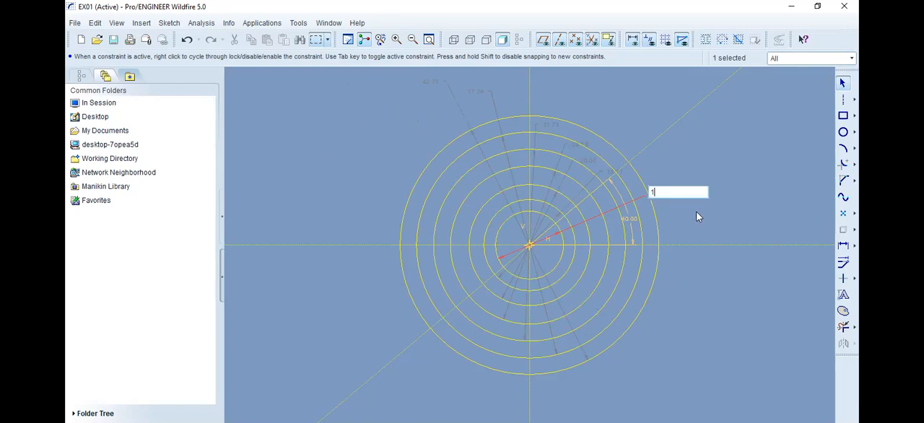
pyautogui.press('Return')
pyautogui.click(690, 208)
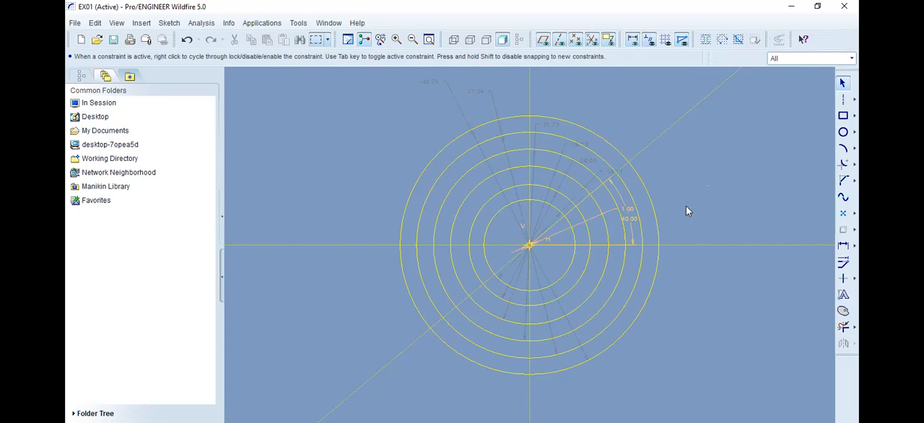
pyautogui.doubleClick(609, 171)
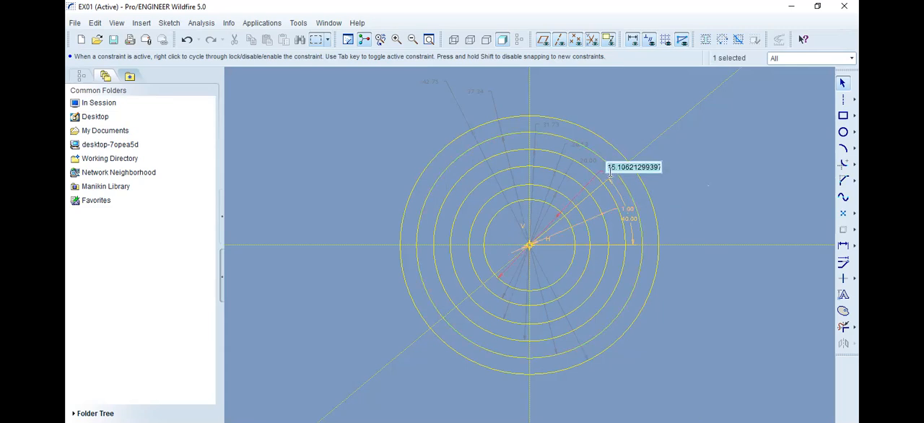
pyautogui.write('2')
pyautogui.press('Return')
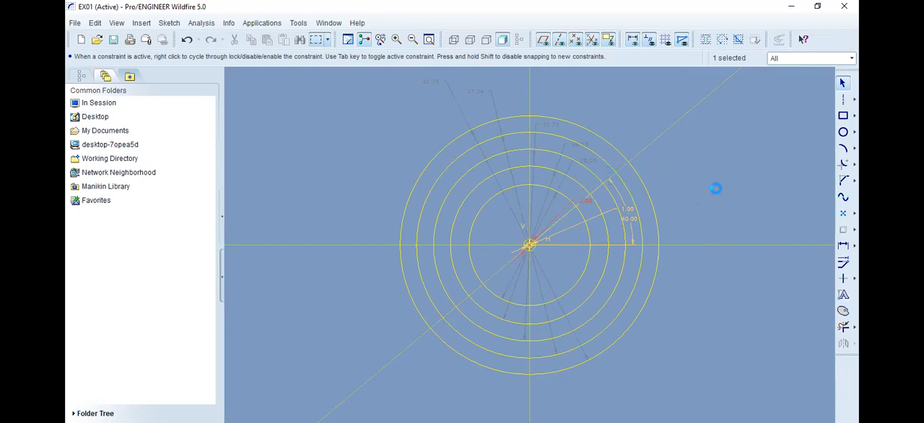
pyautogui.doubleClick(588, 159)
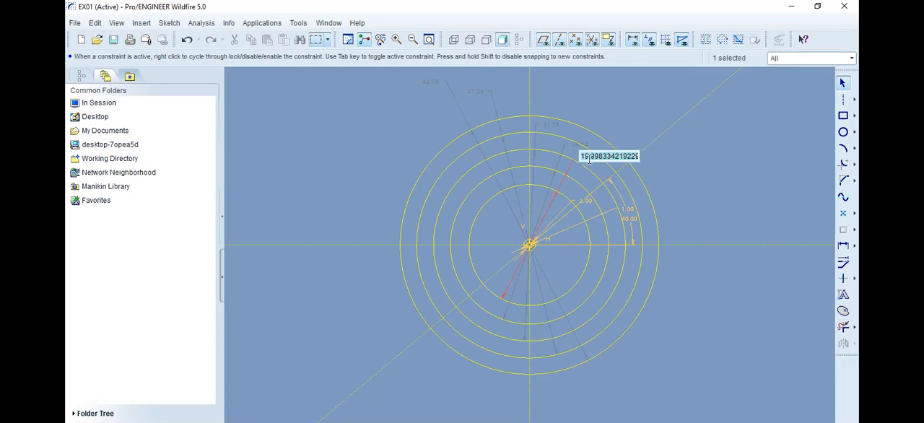
pyautogui.write('4')
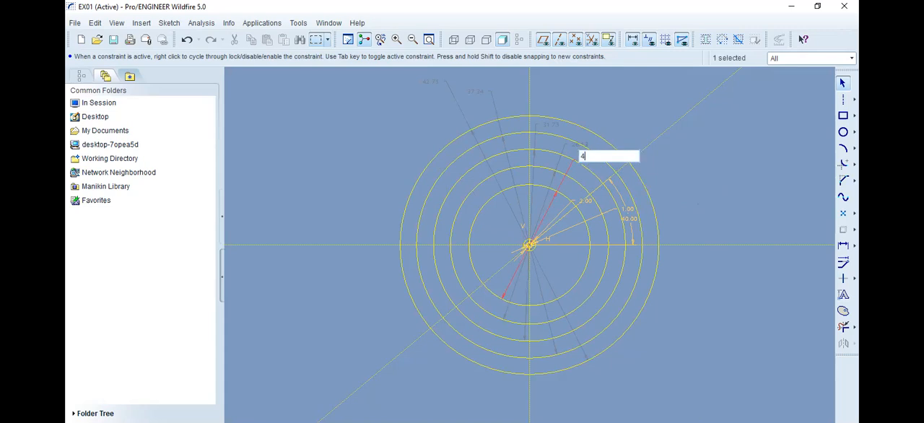
pyautogui.press('Return')
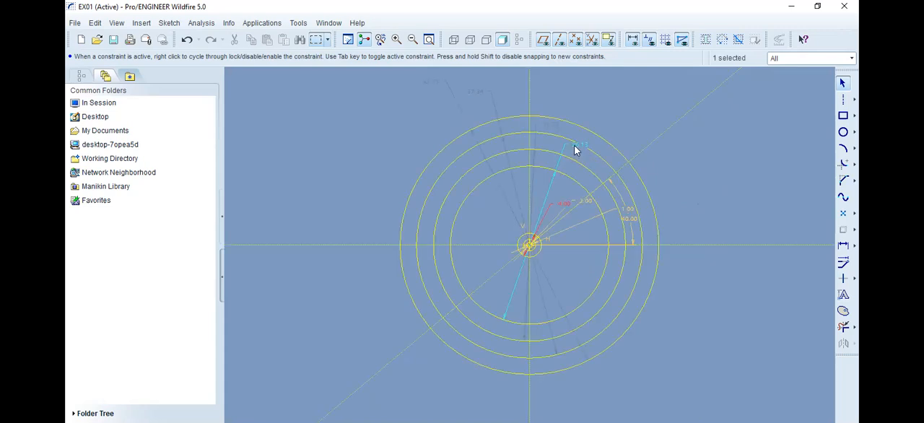
# Step: Set the diameters of the four outer circles to 5, 6, 7 and 8, from the inside out
pyautogui.doubleClick(576, 150)
pyautogui.write('5')
pyautogui.press('Return')
pyautogui.doubleClick(551, 125)
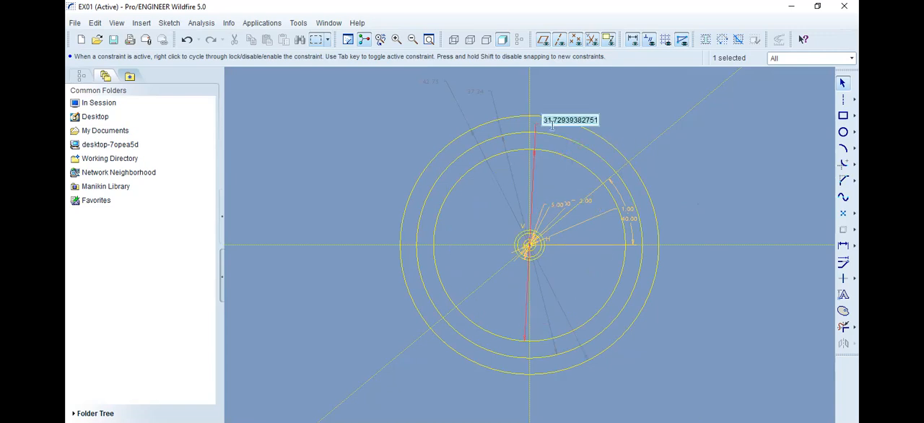
pyautogui.write('6')
pyautogui.press('Return')
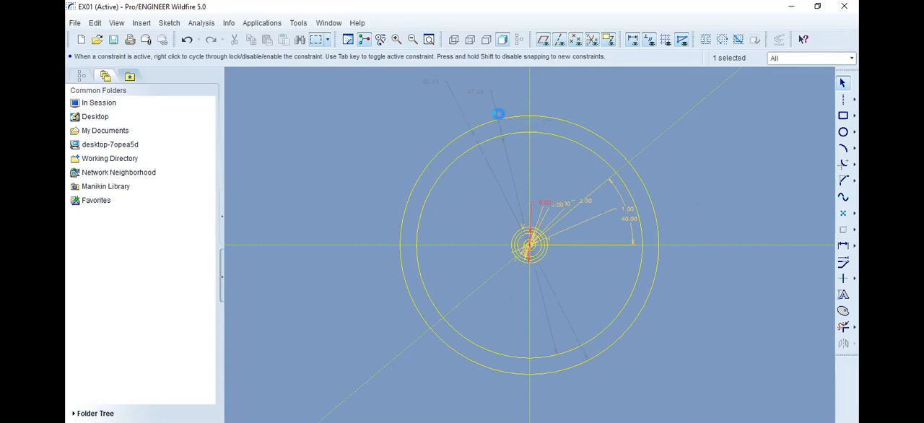
pyautogui.doubleClick(475, 91)
pyautogui.write('7')
pyautogui.press('Return')
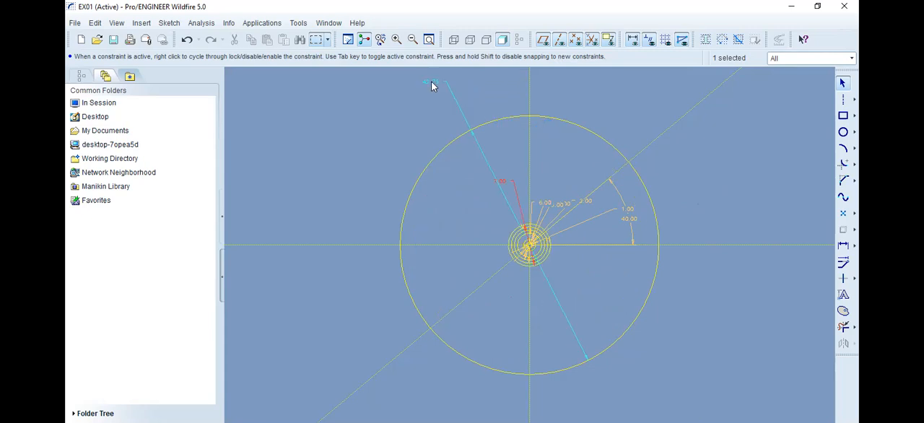
pyautogui.doubleClick(431, 80)
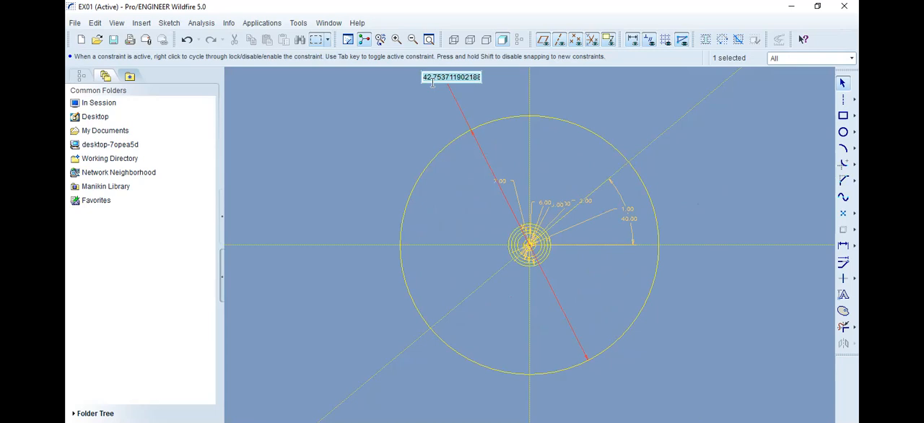
pyautogui.write('8')
pyautogui.press('Return')
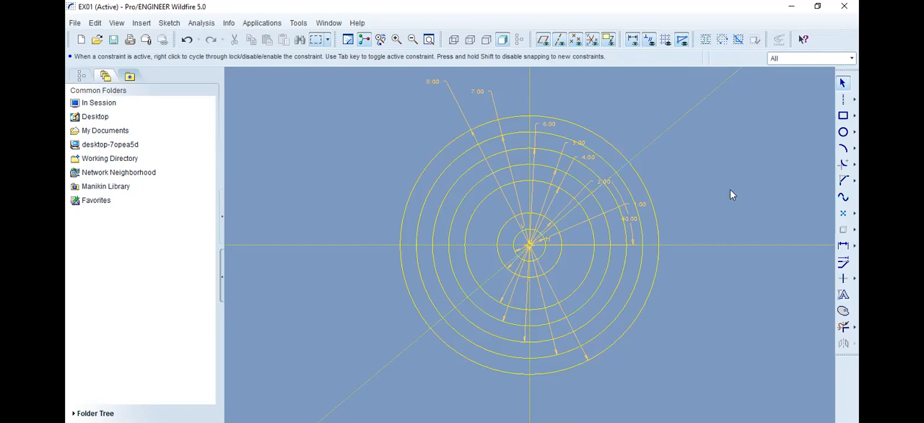
# Step: Draw 3-point end arcs joining the 4 and 8 diameter circles, one at the inclined centerline and one at the horizontal centerline
pyautogui.click(855, 148)
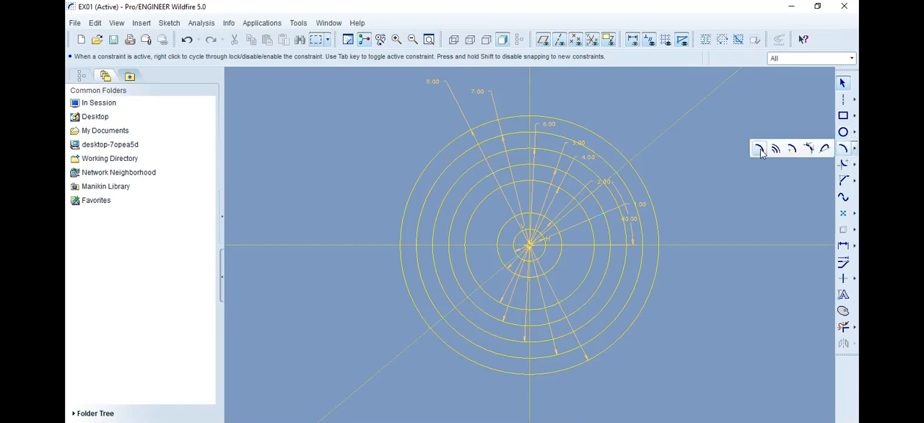
pyautogui.click(854, 148)
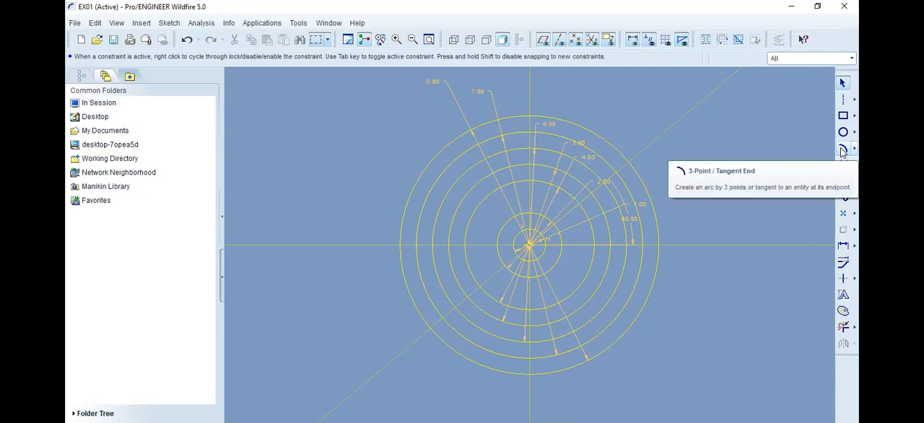
pyautogui.click(843, 149)
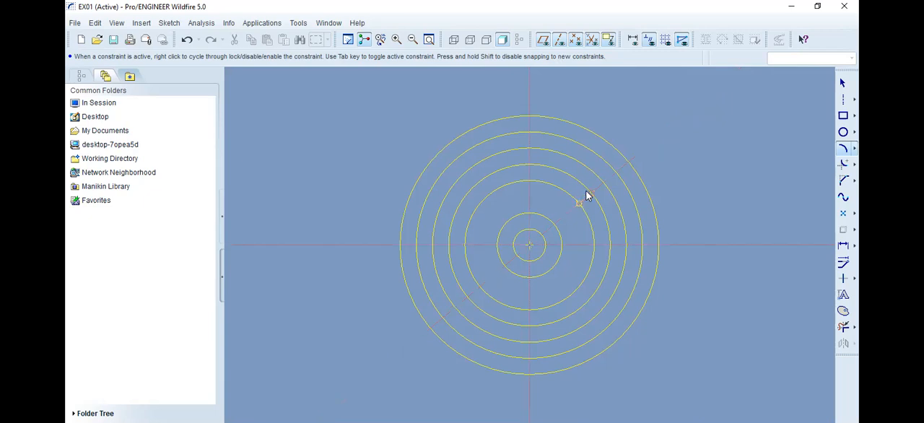
pyautogui.click(629, 160)
pyautogui.click(586, 160)
pyautogui.click(594, 245)
pyautogui.click(658, 246)
pyautogui.click(656, 261)
# Step: Draw smaller 3-point end arcs joining the 5 and 7 diameter circles at the inclined and horizontal centerlines
pyautogui.click(590, 192)
pyautogui.click(613, 172)
pyautogui.click(592, 169)
pyautogui.click(605, 184)
pyautogui.click(611, 246)
pyautogui.click(642, 247)
pyautogui.click(635, 264)
pyautogui.click(838, 87)
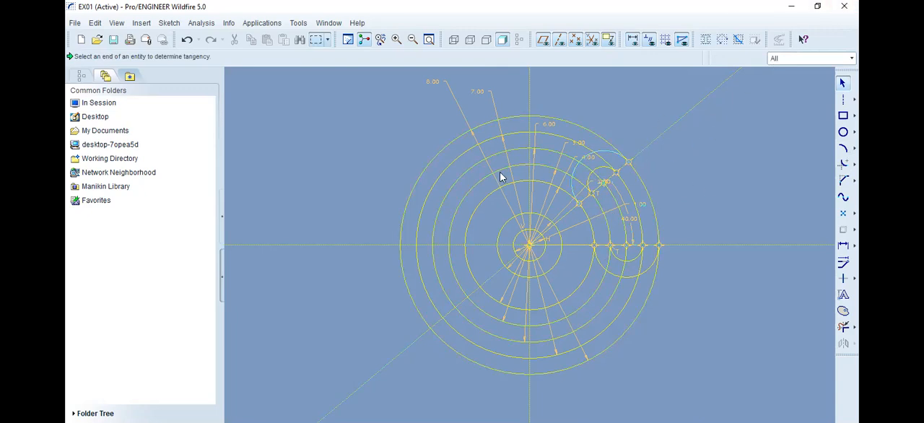
# Step: Reposition the outermost circle's diameter dimension and trim that circle's upper portion from the horizontal centerline over to the inclined one
pyautogui.moveTo(435, 82); pyautogui.dragTo(511, 75)
pyautogui.click(843, 327)
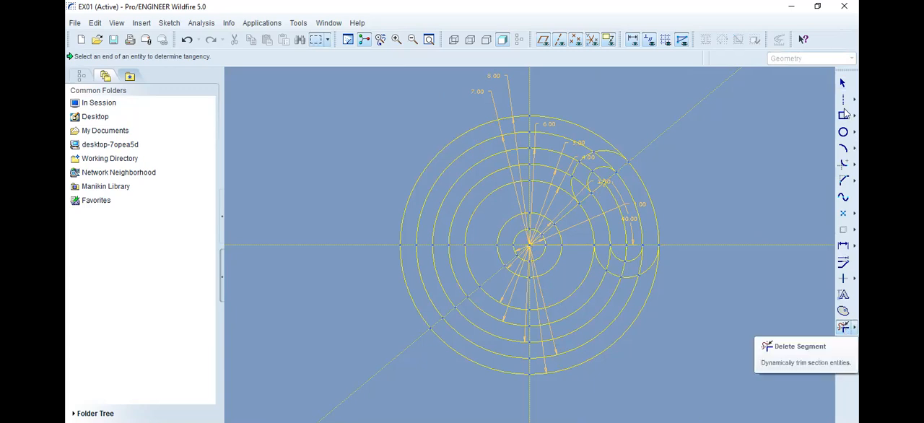
pyautogui.click(845, 329)
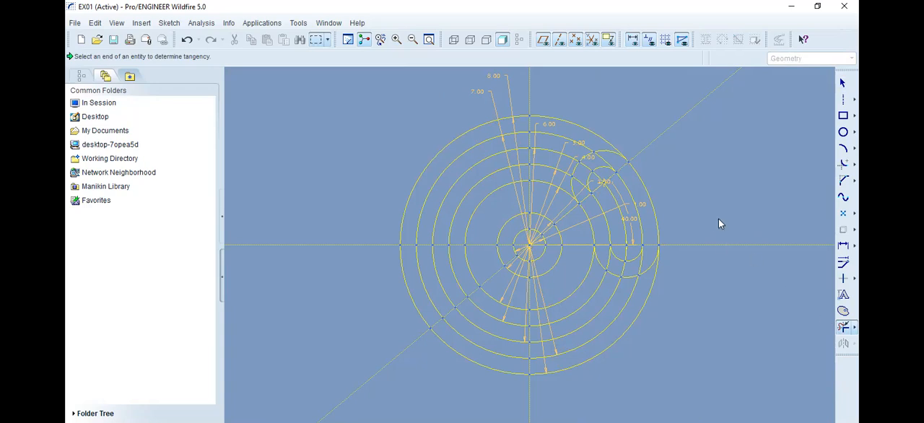
pyautogui.click(453, 142)
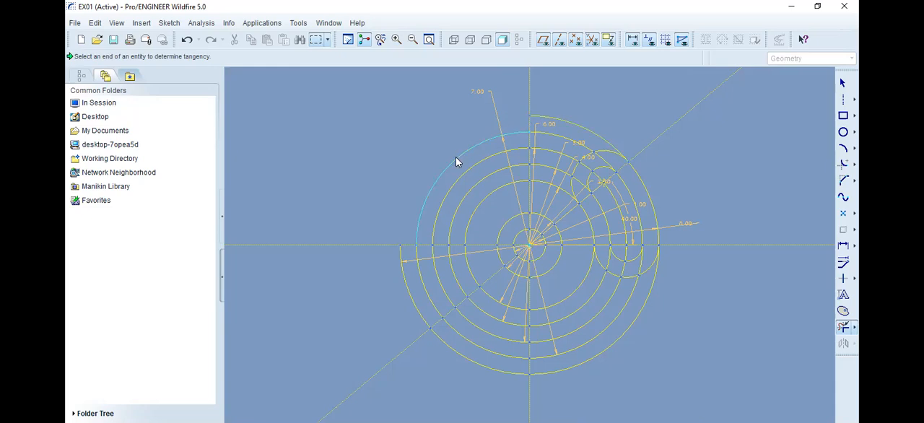
pyautogui.click(542, 117)
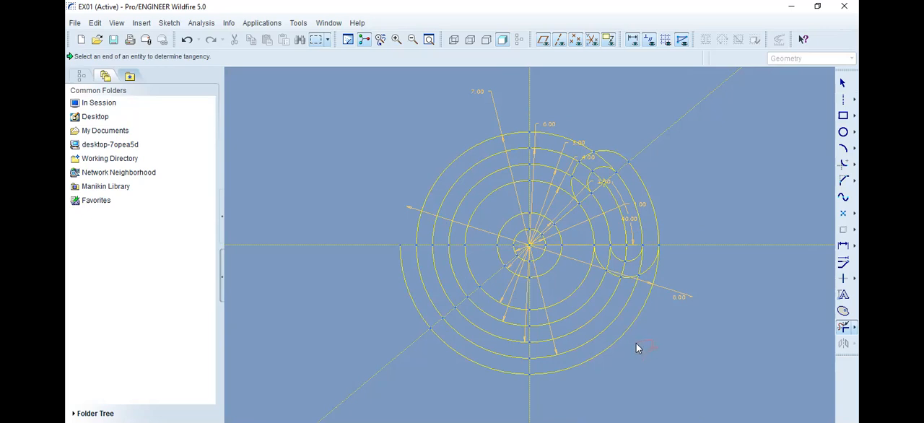
# Step: Trim away the portions of the concentric circles outside the slot, keeping the two small circles and the arcs between the centerlines
pyautogui.moveTo(627, 348); pyautogui.dragTo(559, 300)
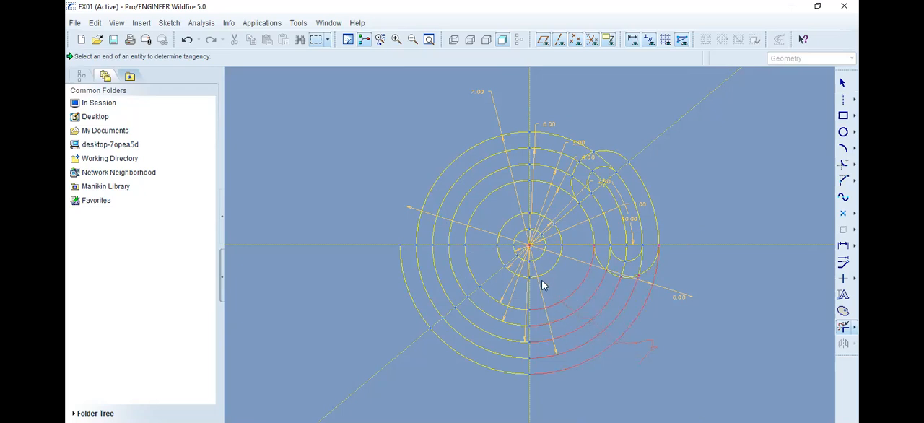
pyautogui.moveTo(508, 327); pyautogui.dragTo(468, 375)
pyautogui.moveTo(416, 329); pyautogui.dragTo(467, 276)
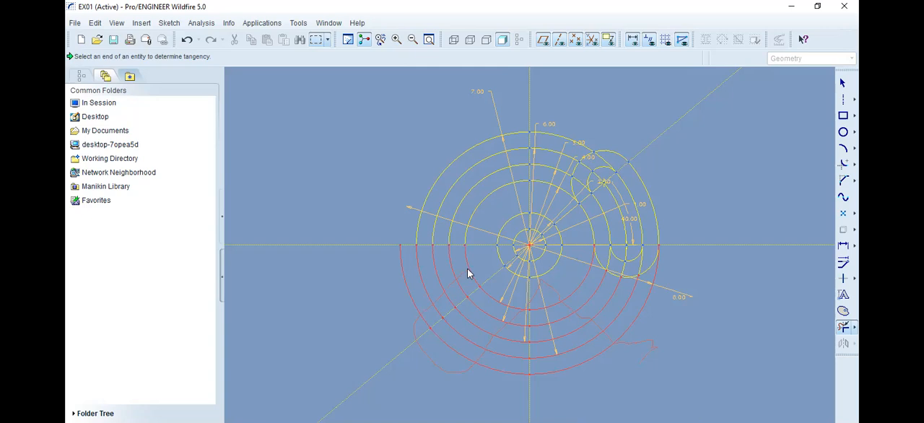
pyautogui.moveTo(456, 187); pyautogui.dragTo(494, 203)
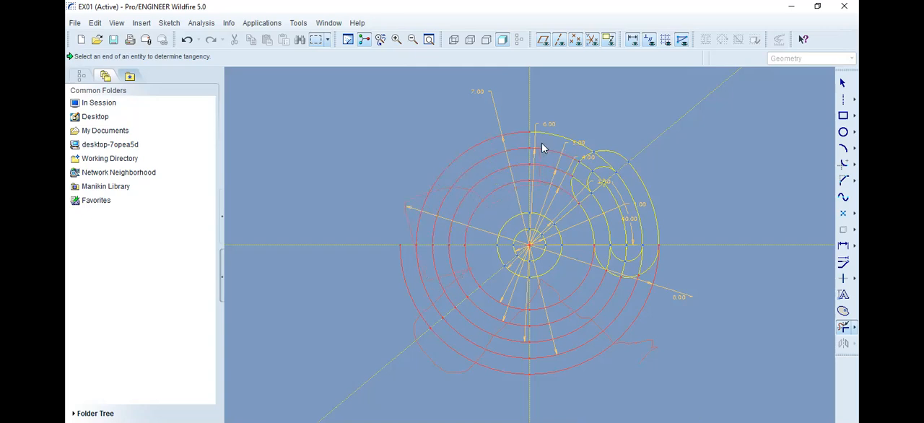
pyautogui.moveTo(567, 123); pyautogui.dragTo(543, 121)
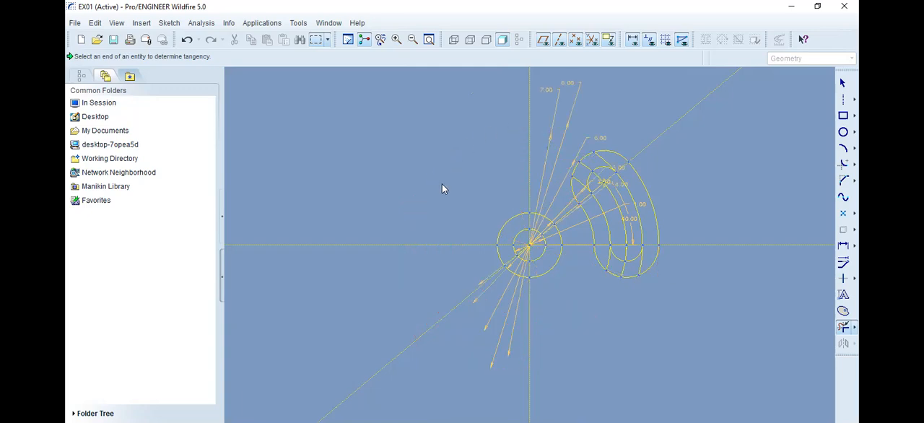
# Step: Trim the leftover circle segments crossing the slot's lower and upper ends between the inner and outer end arcs
pyautogui.click(623, 268)
pyautogui.click(640, 264)
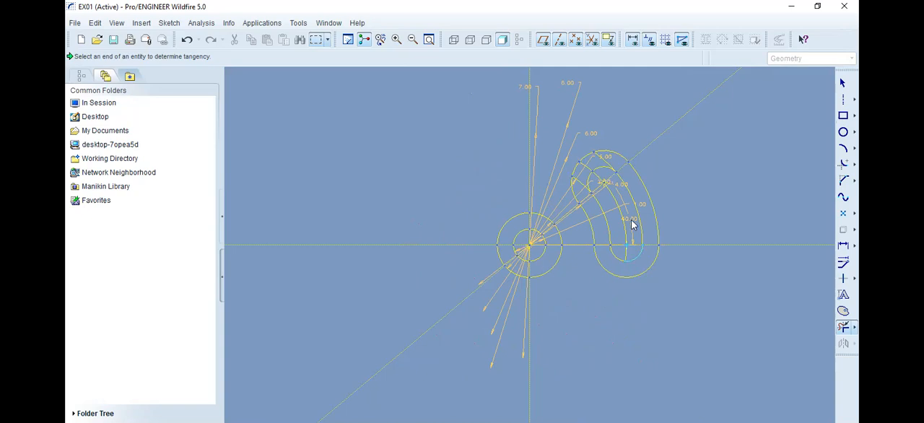
pyautogui.click(603, 160)
pyautogui.click(585, 166)
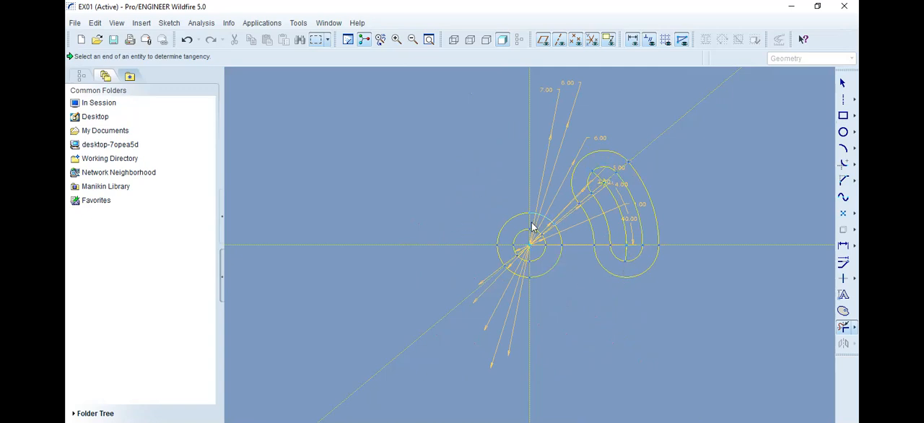
pyautogui.middleClick(456, 136)
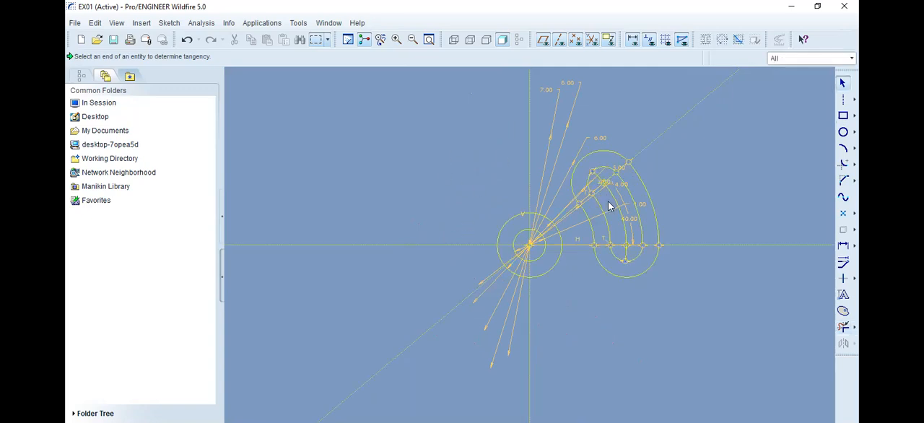
# Step: Convert the slot's middle arc, on the 6 diameter circle, to construction geometry
pyautogui.click(626, 236)
pyautogui.click(695, 206)
pyautogui.click(627, 236)
pyautogui.rightClick(627, 242)
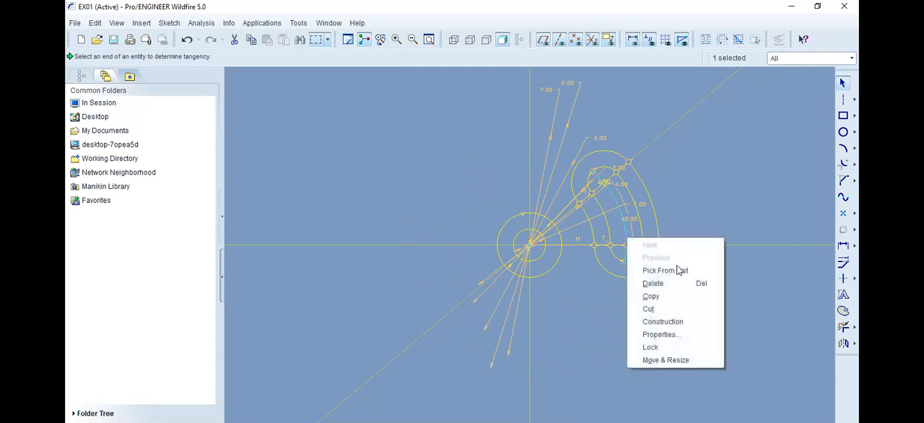
pyautogui.click(677, 322)
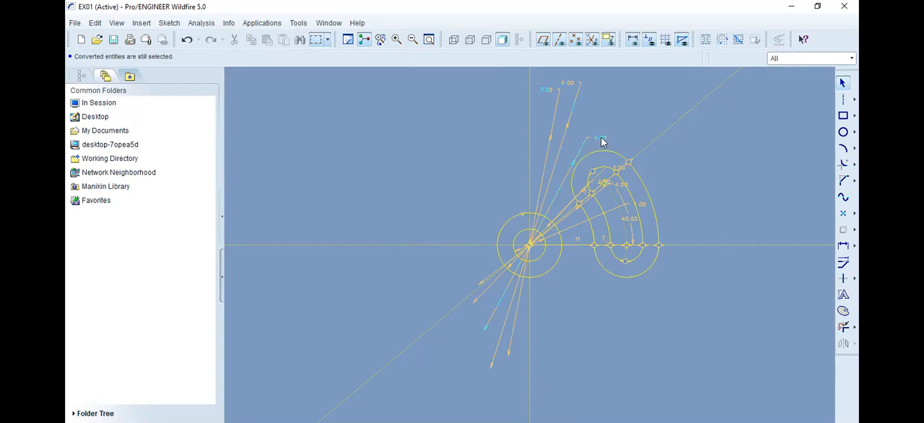
# Step: Reposition the 6, 8 and 7 diameter dimensions beside the slot's outer side
pyautogui.moveTo(607, 137); pyautogui.dragTo(642, 187)
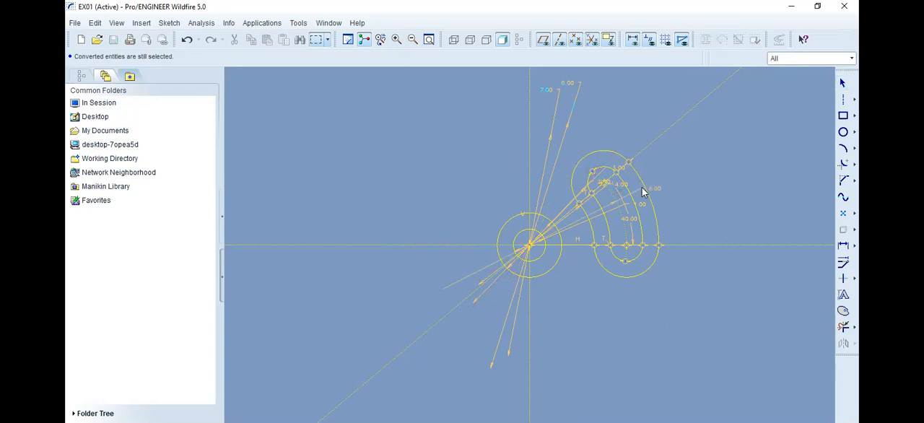
pyautogui.moveTo(569, 83); pyautogui.dragTo(695, 296)
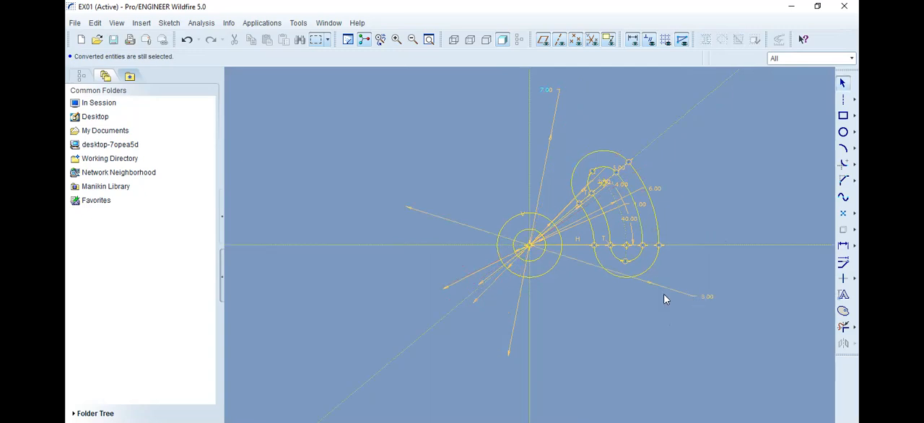
pyautogui.moveTo(562, 94); pyautogui.dragTo(705, 198)
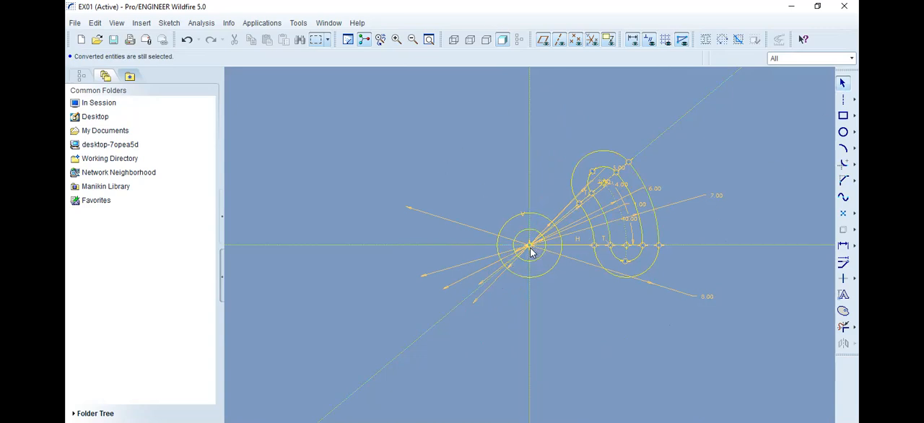
# Step: Convert the 7 diameter dimension of the slot arc to a radius dimension
pyautogui.click(719, 194)
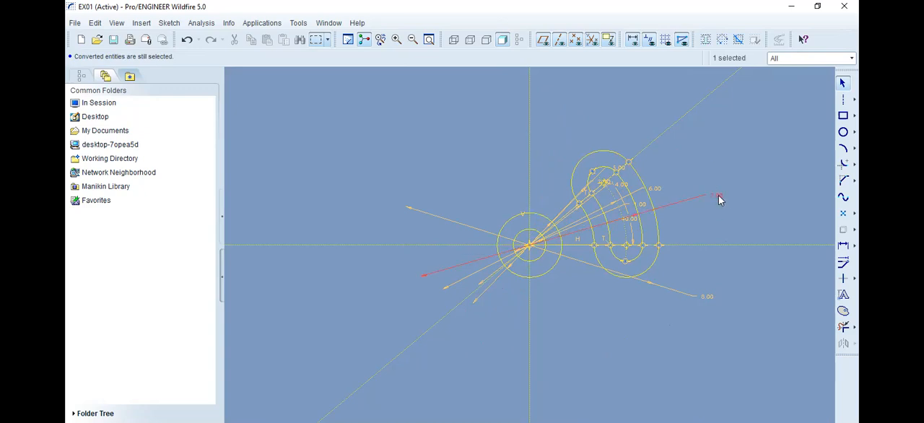
pyautogui.click(731, 163)
pyautogui.click(717, 195)
pyautogui.rightClick(716, 196)
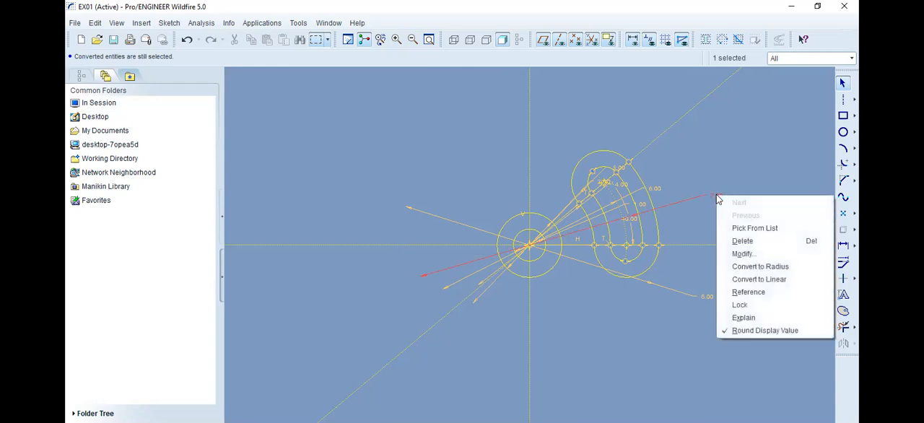
pyautogui.click(772, 268)
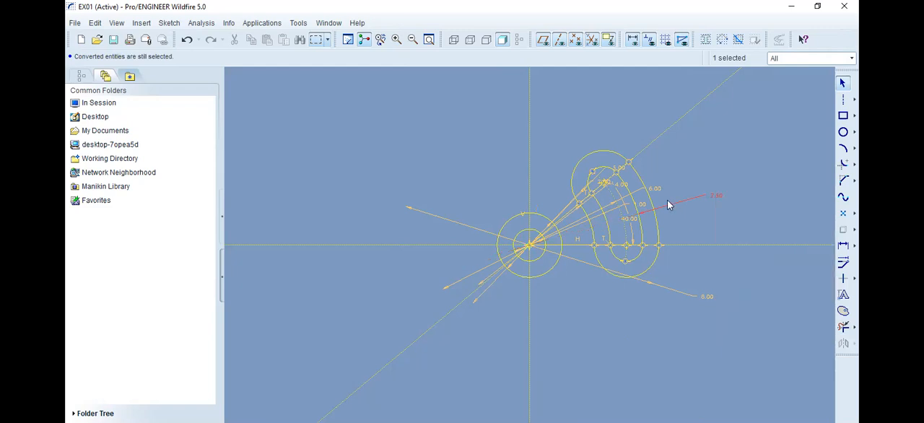
# Step: Convert the outermost arc's 8 diameter dimension to a radius dimension
pyautogui.click(708, 296)
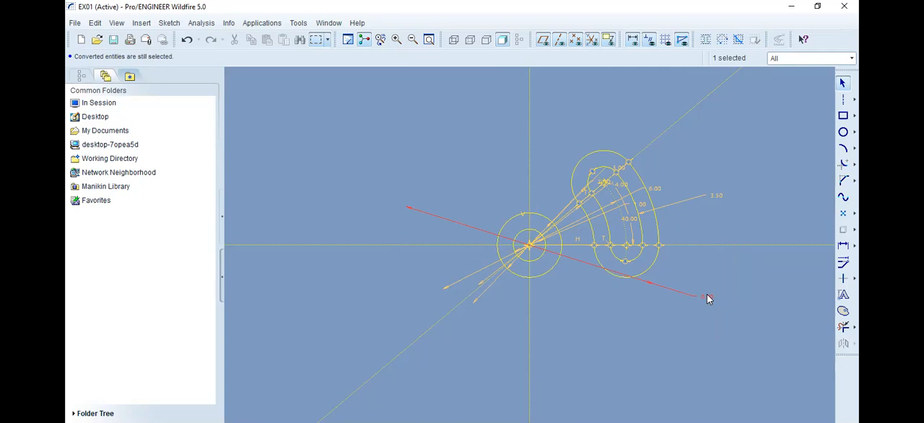
pyautogui.rightClick(706, 295)
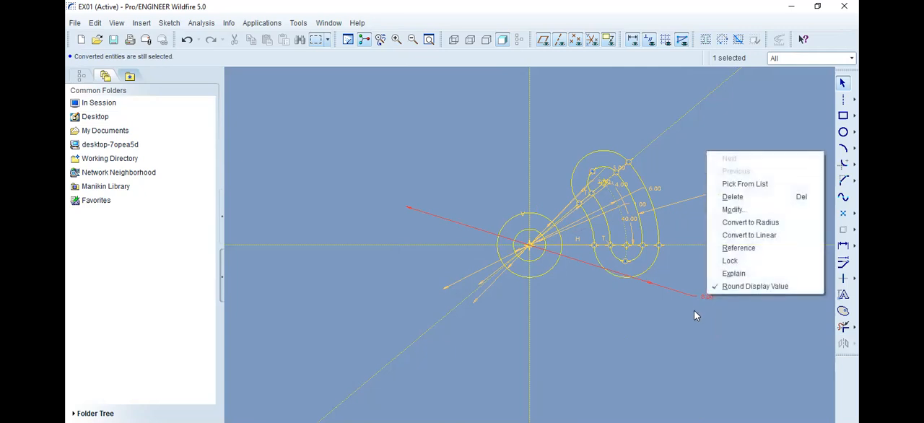
pyautogui.click(694, 311)
pyautogui.click(705, 296)
pyautogui.click(705, 296)
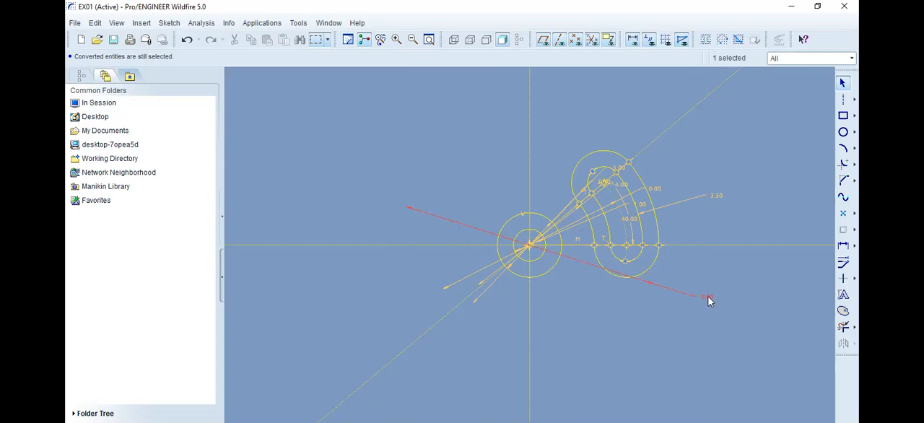
pyautogui.rightClick(708, 296)
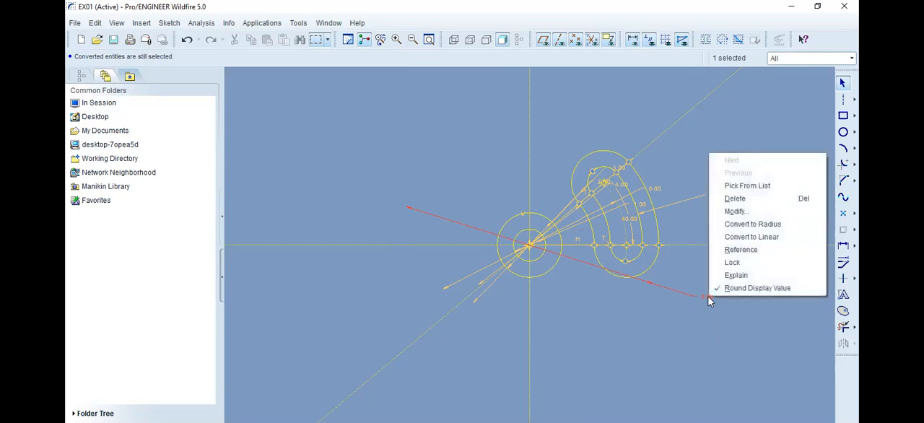
pyautogui.click(746, 225)
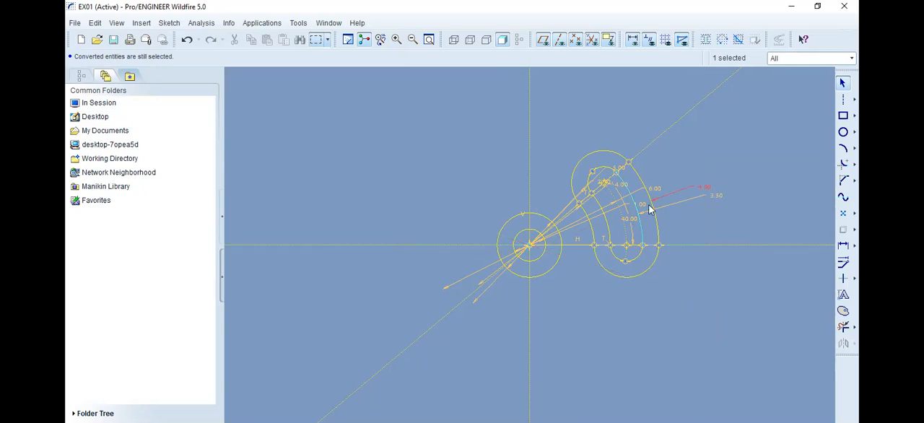
# Step: Convert the middle construction arc's 6 diameter dimension to a radius dimension
pyautogui.click(653, 186)
pyautogui.click(653, 187)
pyautogui.click(676, 163)
pyautogui.click(657, 191)
pyautogui.rightClick(657, 191)
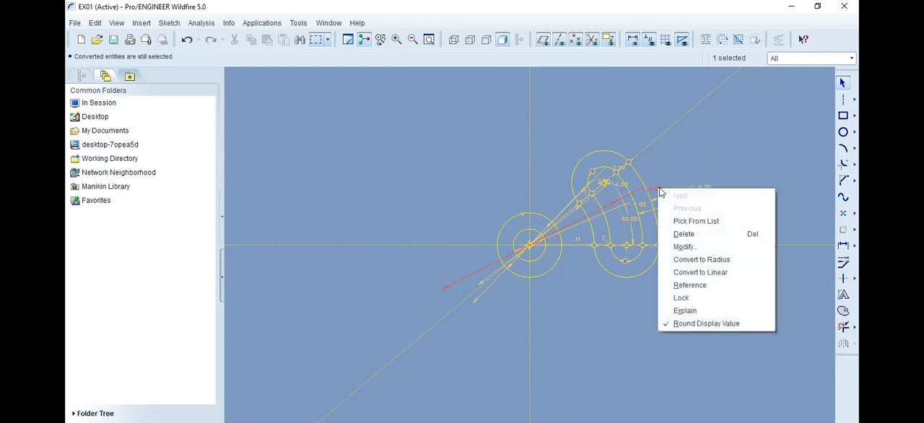
pyautogui.click(702, 260)
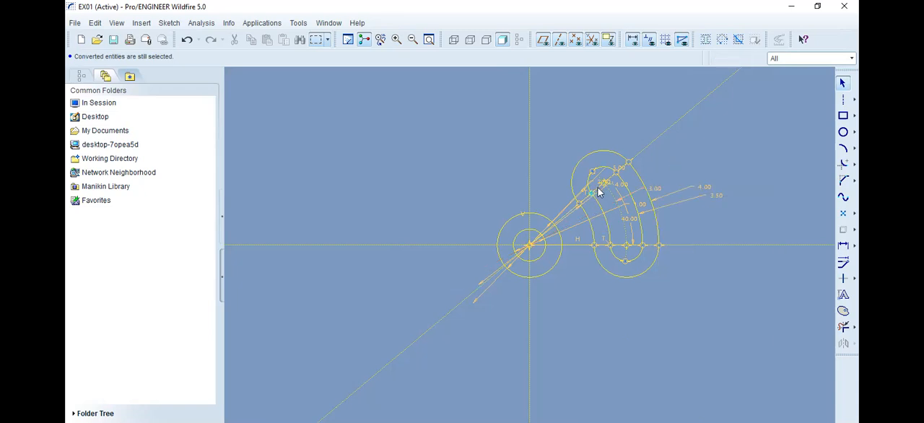
# Step: Convert the 5 diameter dimension of the slot's inner arc to a radius dimension
pyautogui.rightClick(580, 146)
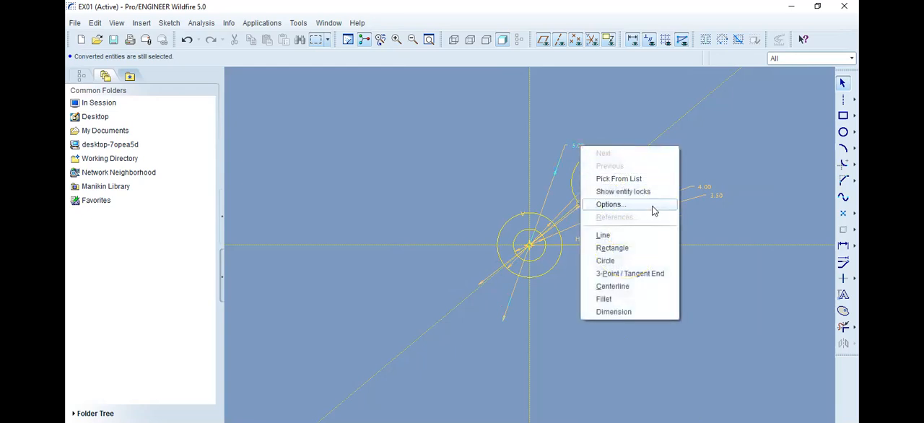
pyautogui.click(621, 118)
pyautogui.click(578, 148)
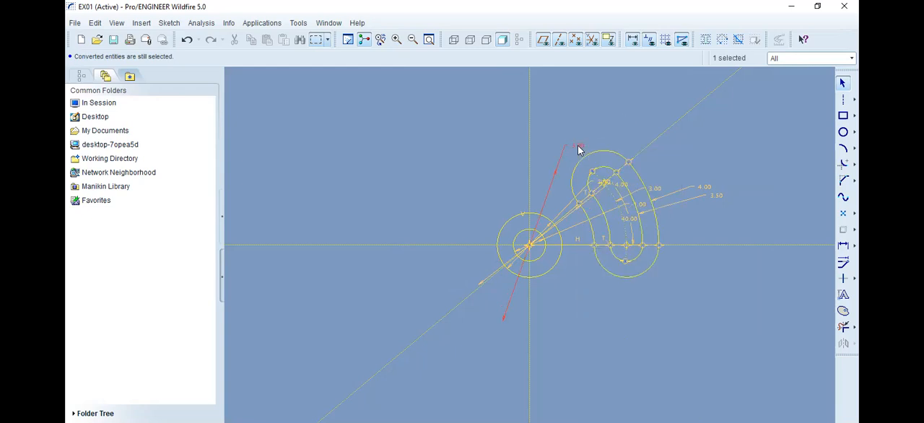
pyautogui.rightClick(578, 148)
pyautogui.click(623, 218)
# Step: Reposition the innermost slot arc's 4 diameter dimension clear of the profile and convert it to a radius dimension
pyautogui.moveTo(603, 182); pyautogui.dragTo(591, 128)
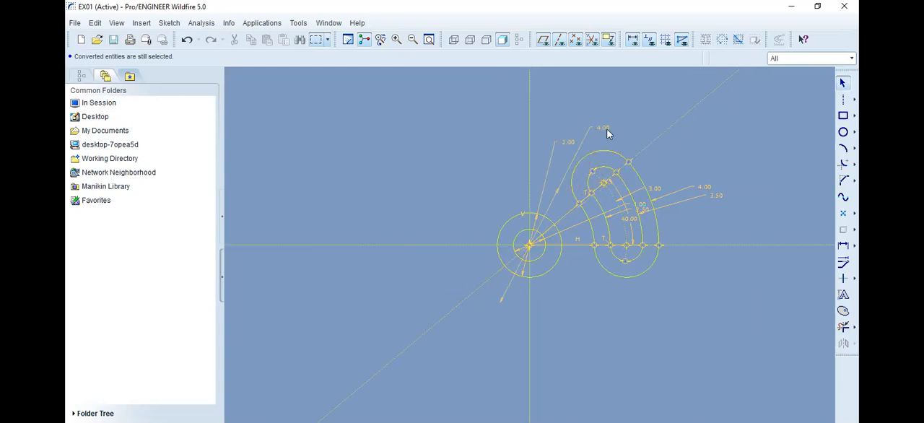
pyautogui.click(602, 130)
pyautogui.moveTo(602, 126); pyautogui.dragTo(615, 138)
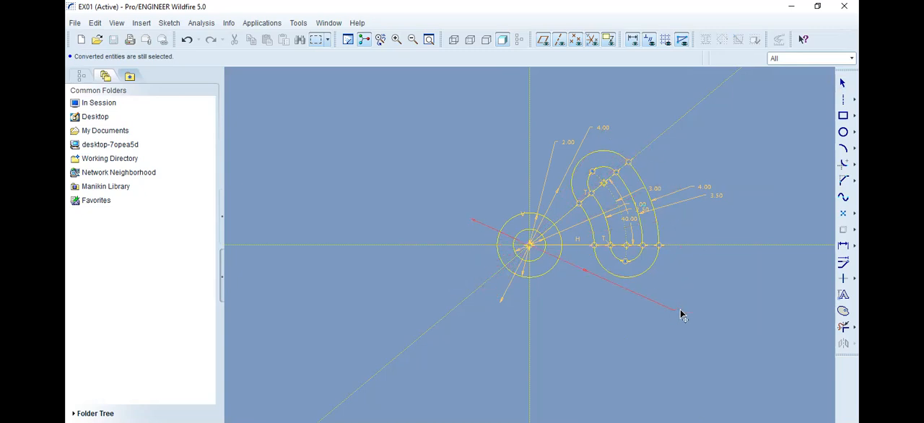
pyautogui.click(694, 228)
pyautogui.click(702, 228)
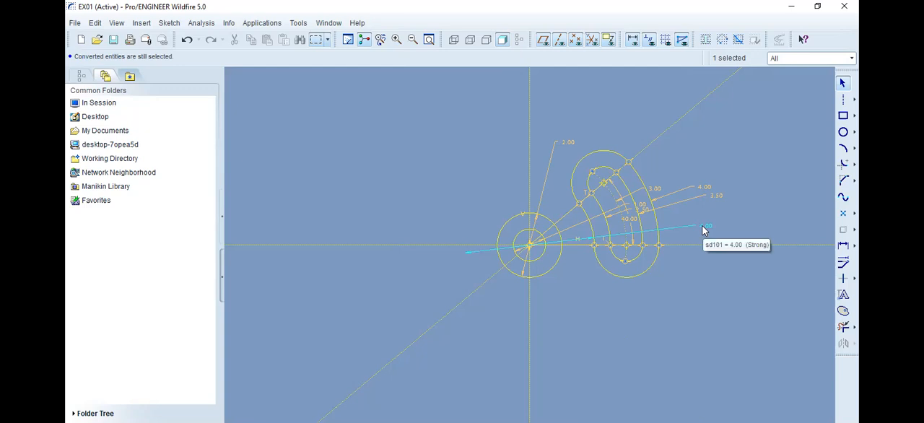
pyautogui.rightClick(704, 230)
pyautogui.press('Escape')
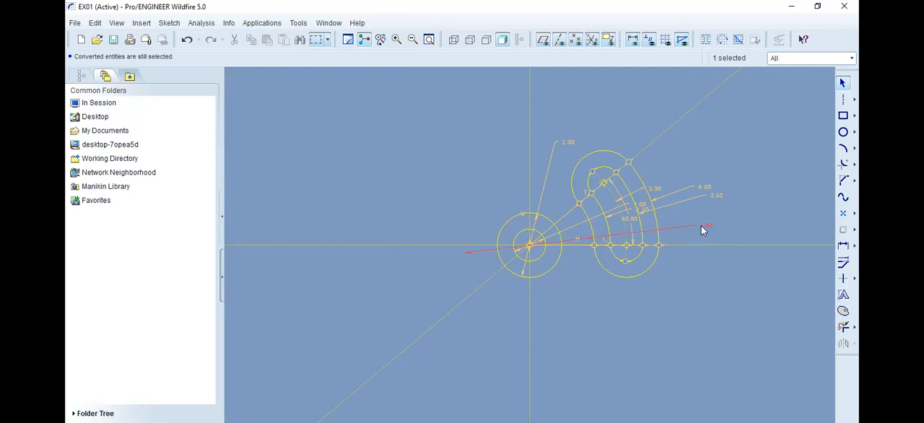
pyautogui.rightClick(701, 226)
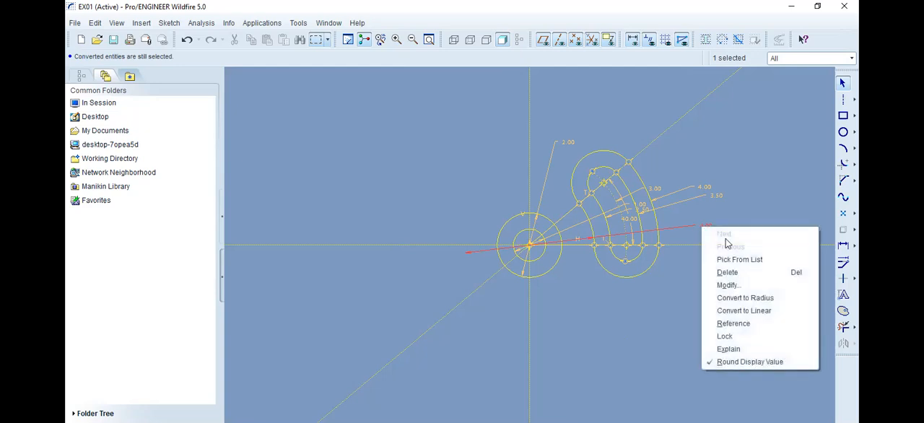
pyautogui.click(744, 298)
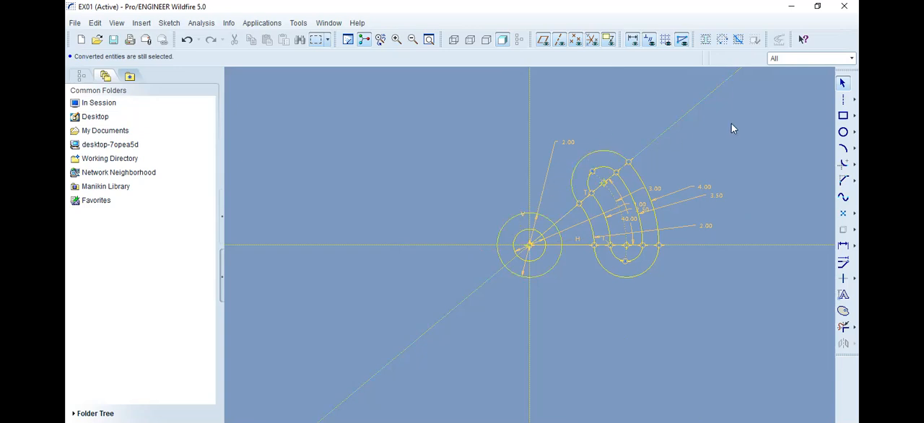
# Step: Draw a large circle centred below the slot's horizontal centerline and set its diameter to 10
pyautogui.click(843, 132)
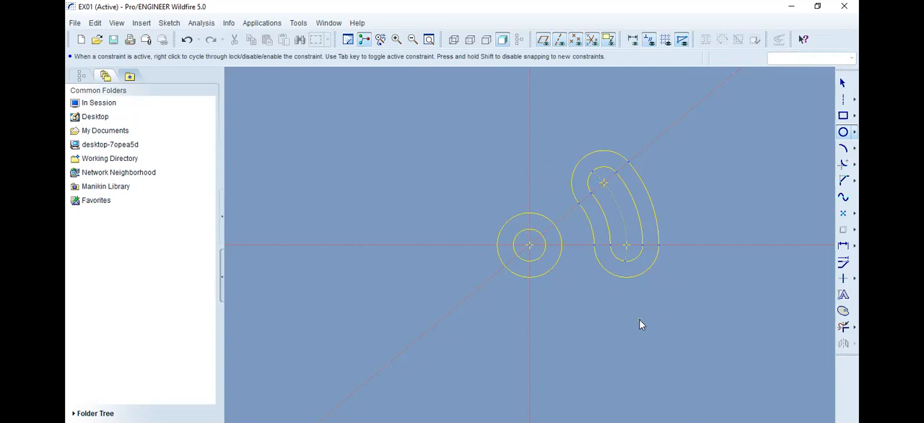
pyautogui.click(671, 326)
pyautogui.click(583, 142)
pyautogui.middleClick(579, 109)
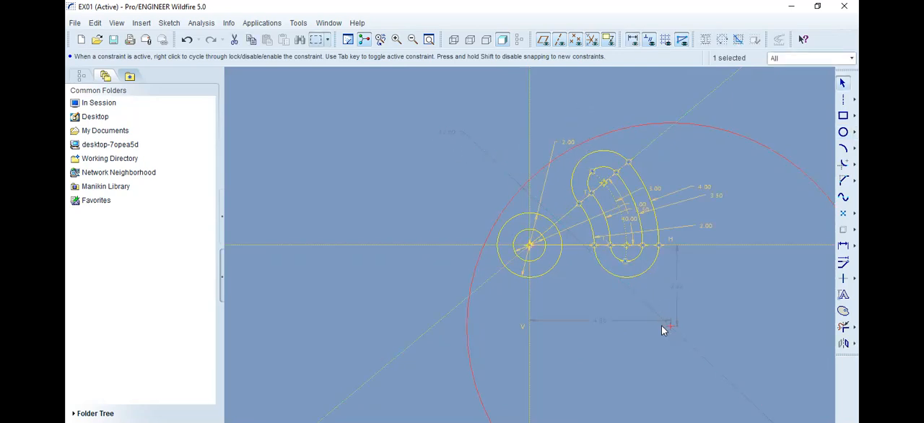
pyautogui.click(604, 308)
pyautogui.doubleClick(445, 133)
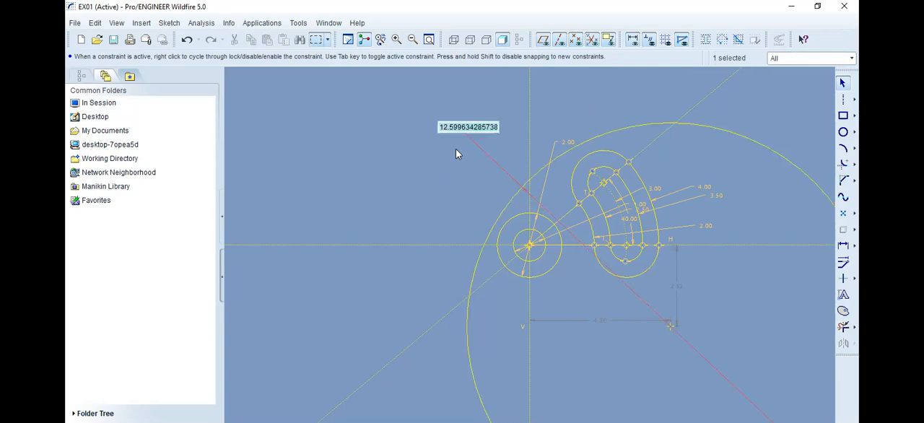
pyautogui.write('10')
pyautogui.press('Return')
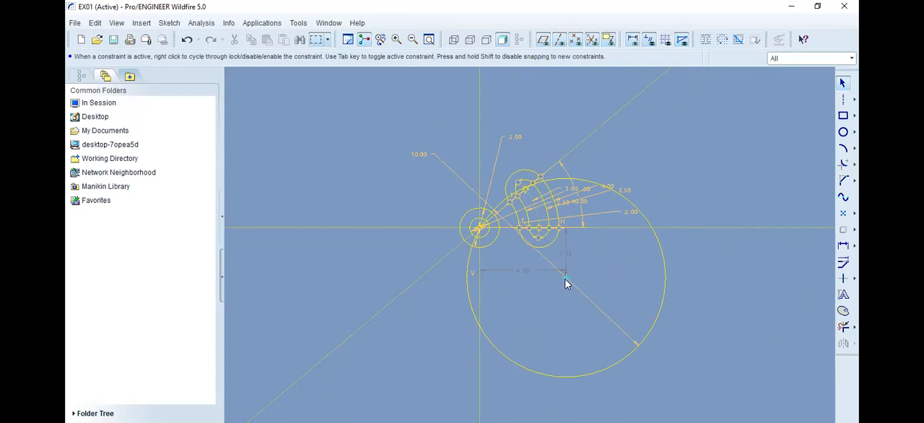
# Step: Move the 10-diameter circle closer to the hub so its upper edge passes near the slot's upper outer end arc
pyautogui.moveTo(566, 278)
pyautogui.mouseDown()
pyautogui.moveTo(530, 248)
pyautogui.moveTo(535, 263)
pyautogui.mouseUp()
pyautogui.moveTo(527, 266); pyautogui.dragTo(544, 262)
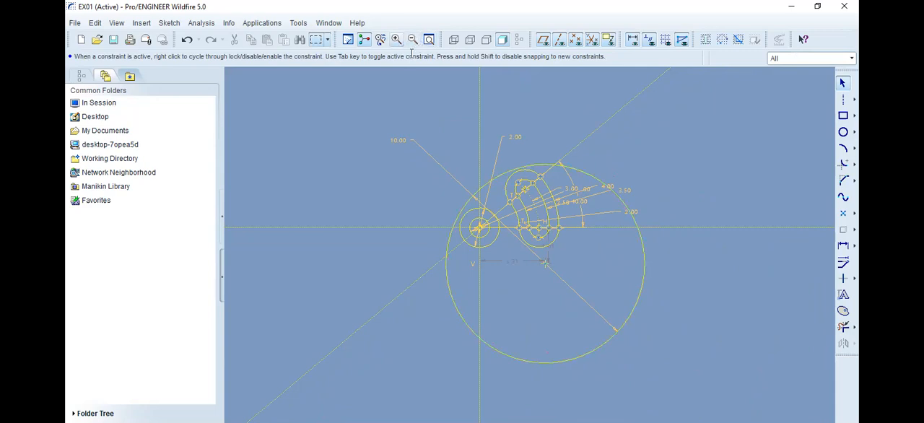
pyautogui.moveTo(452, 211)
pyautogui.keyDown('ctrl'); pyautogui.mouseDown(button='middle')
pyautogui.moveTo(452, 145)
pyautogui.moveTo(452, 239)
pyautogui.moveTo(495, 308)
pyautogui.moveTo(498, 361)
pyautogui.mouseUp(button='middle'); pyautogui.keyUp('ctrl')
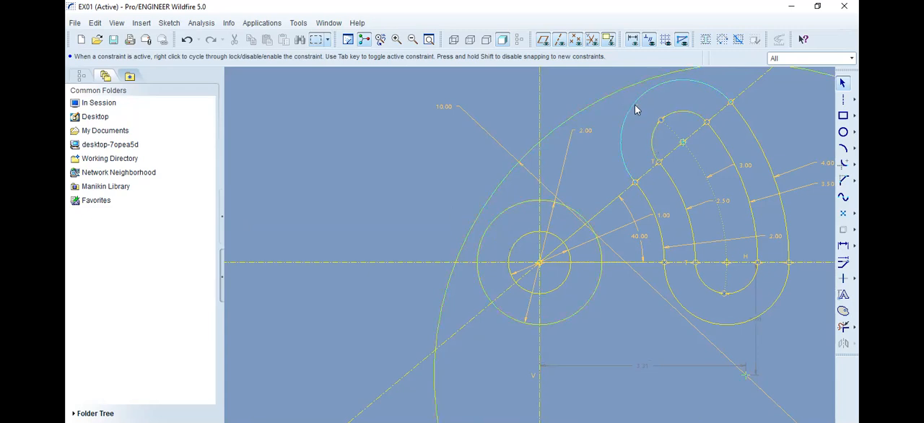
# Step: Add a tangent constraint between the large circle and the outer arc at the slot's upper end
pyautogui.click(854, 280)
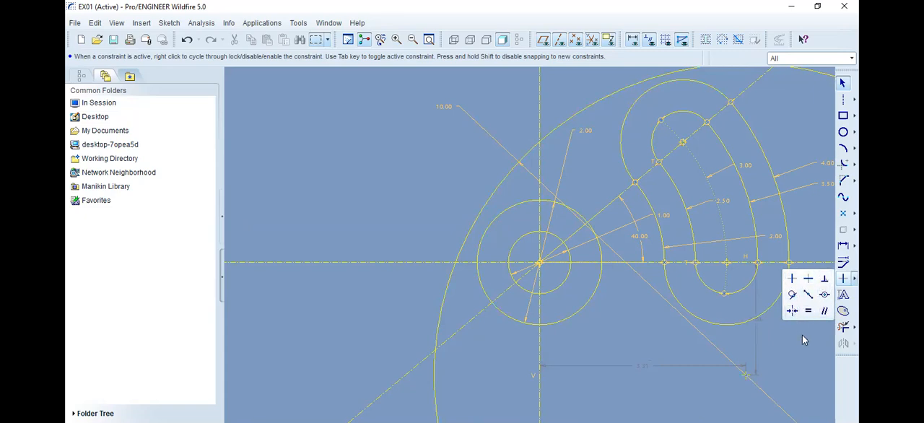
pyautogui.click(856, 282)
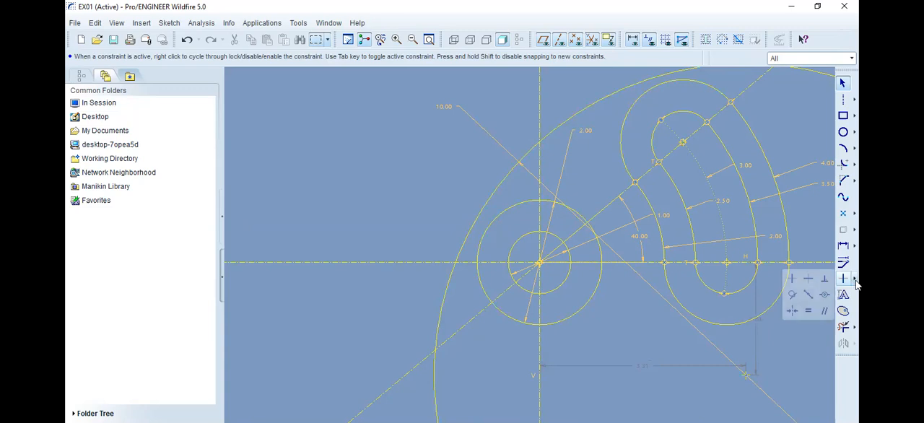
pyautogui.click(795, 339)
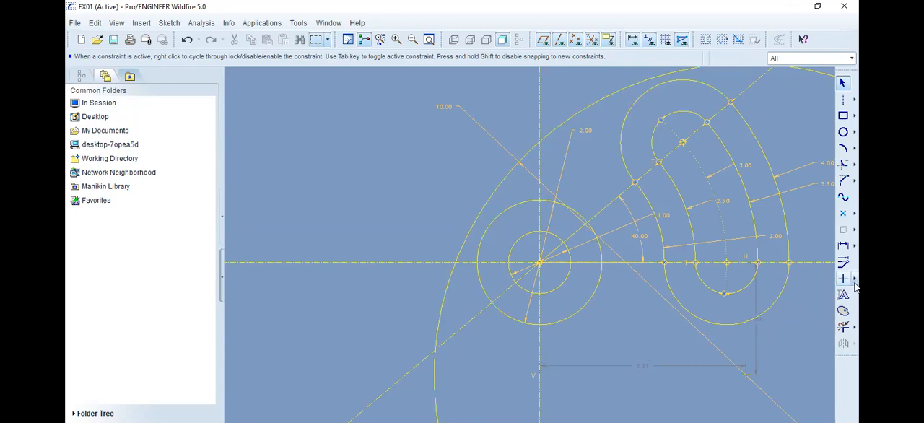
pyautogui.click(855, 279)
pyautogui.click(797, 335)
pyautogui.click(855, 279)
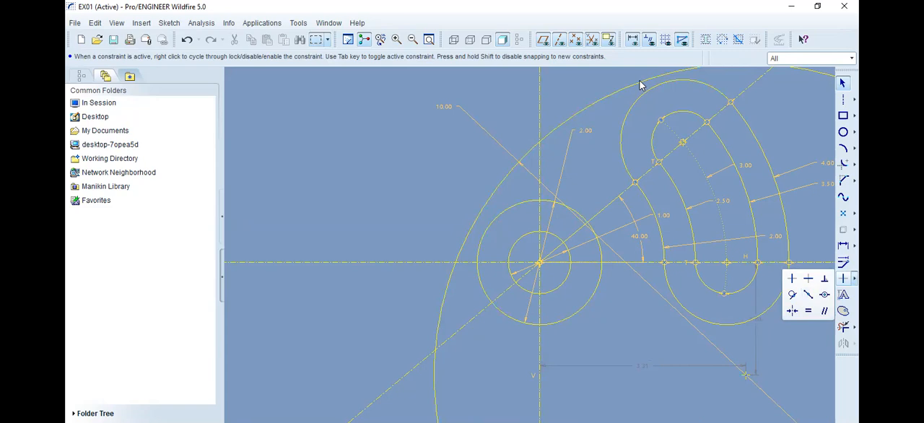
pyautogui.click(793, 296)
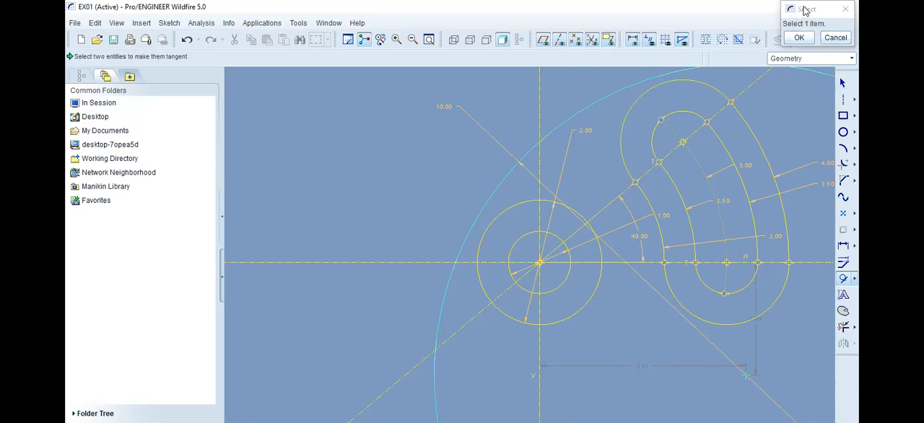
pyautogui.moveTo(806, 10); pyautogui.dragTo(787, 14)
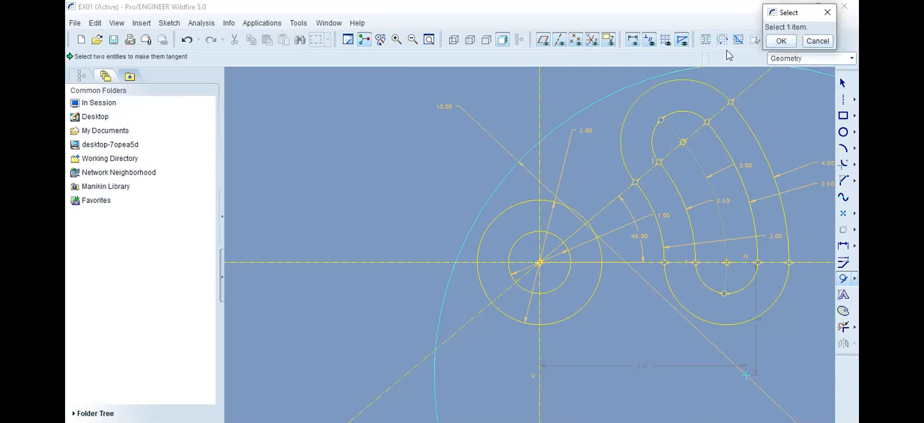
pyautogui.click(649, 87)
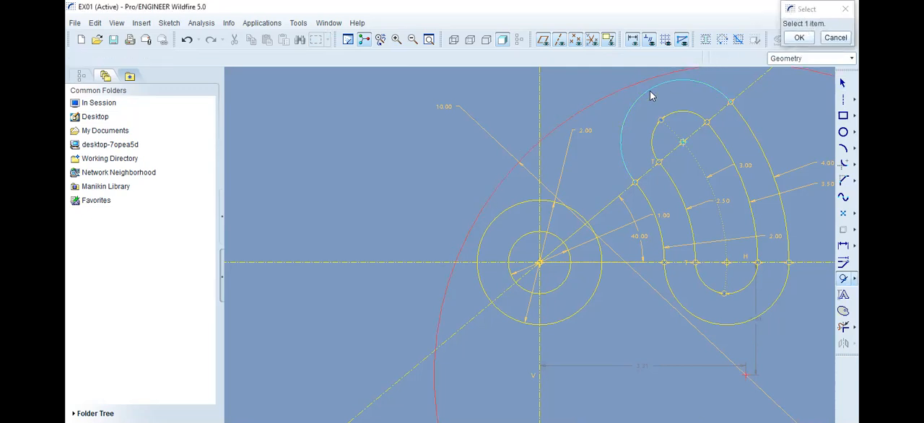
pyautogui.click(650, 91)
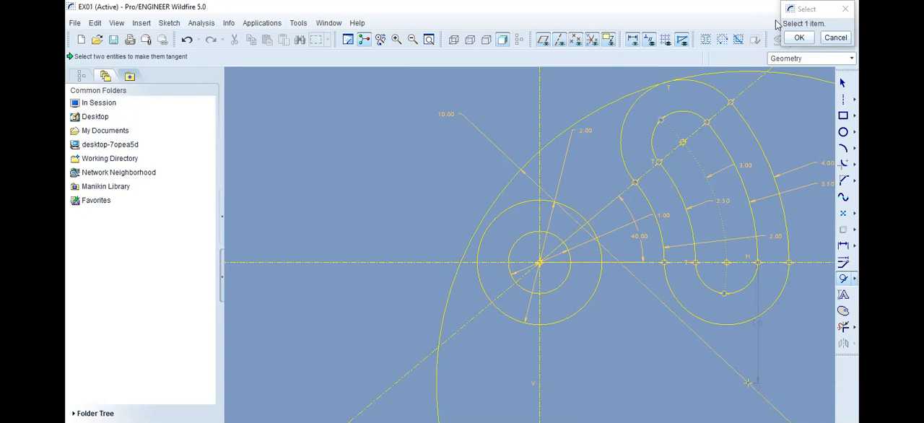
# Step: Make the large circle tangent to the hub's outer circle and finish the constraint
pyautogui.moveTo(805, 16); pyautogui.dragTo(777, 23)
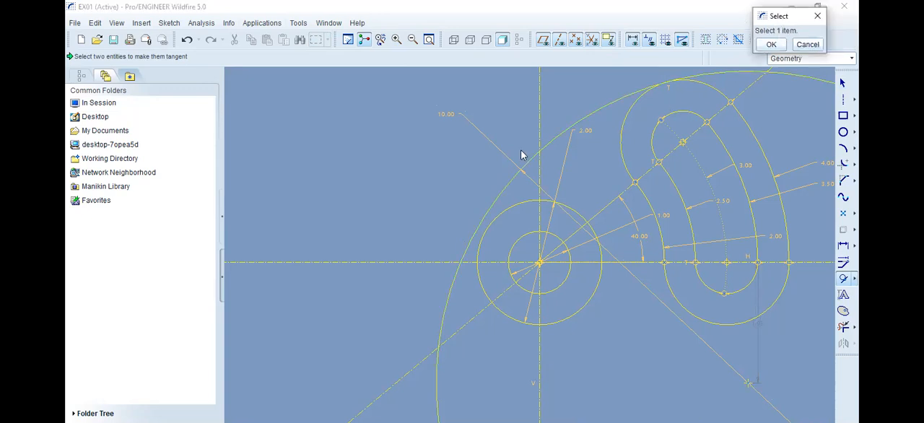
pyautogui.click(491, 211)
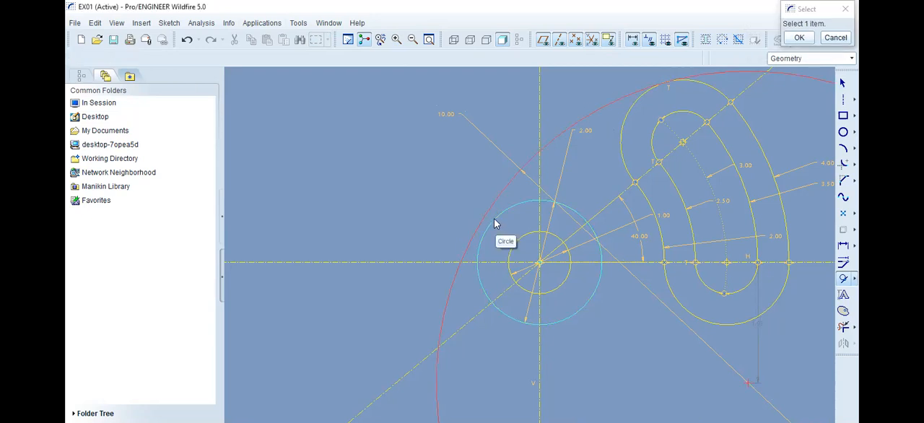
pyautogui.click(494, 223)
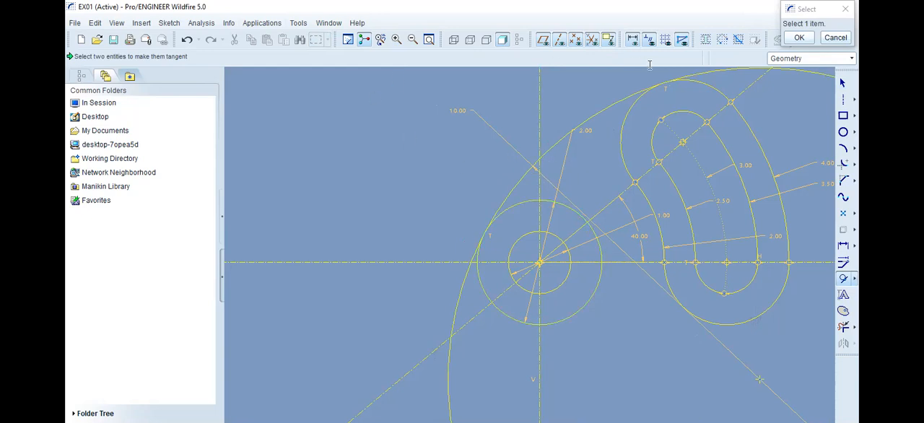
pyautogui.click(798, 39)
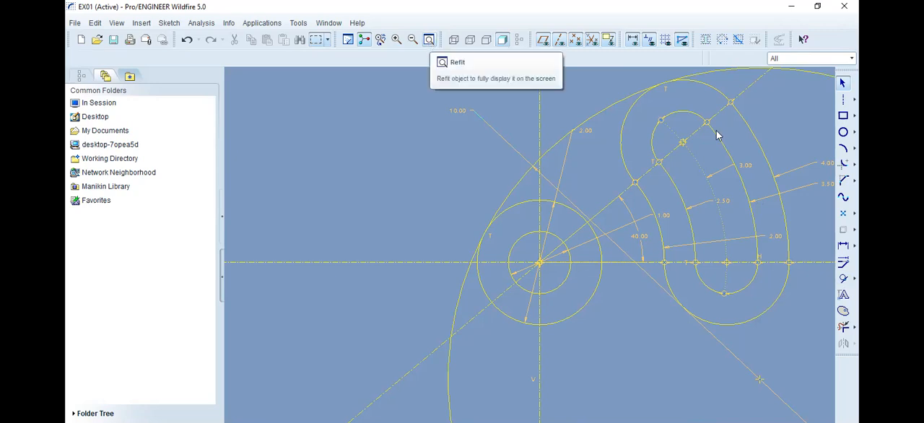
# Step: Trim away the lower and outer portions of the large circle, keeping the arc that bridges the hub and the slot's upper end
pyautogui.click(429, 40)
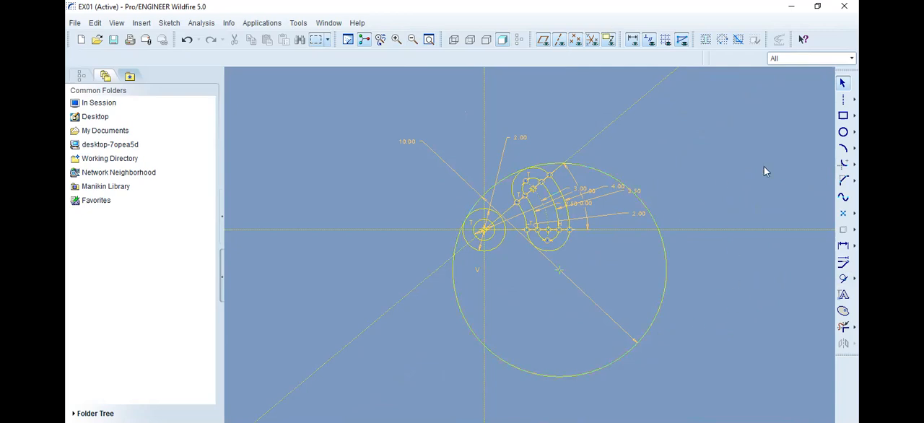
pyautogui.click(843, 327)
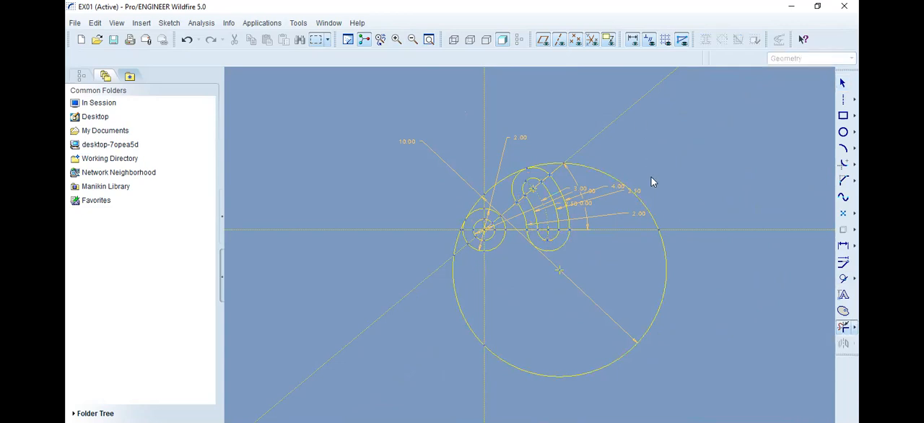
pyautogui.click(607, 174)
pyautogui.click(665, 298)
pyautogui.click(455, 282)
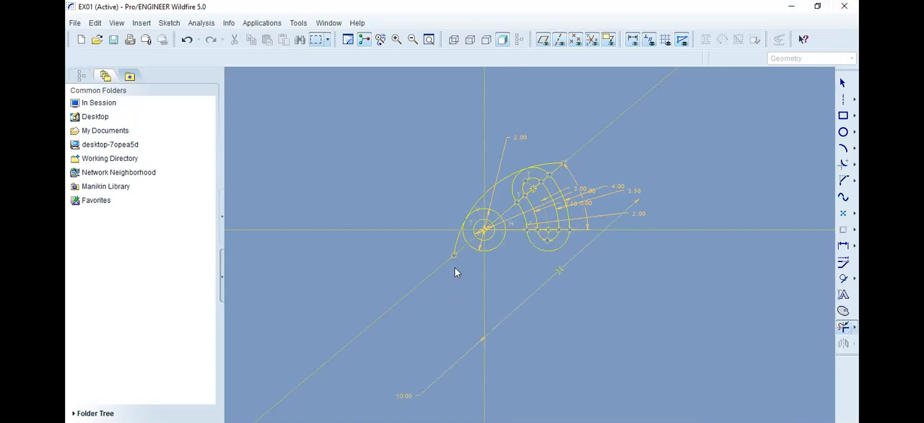
pyautogui.click(456, 250)
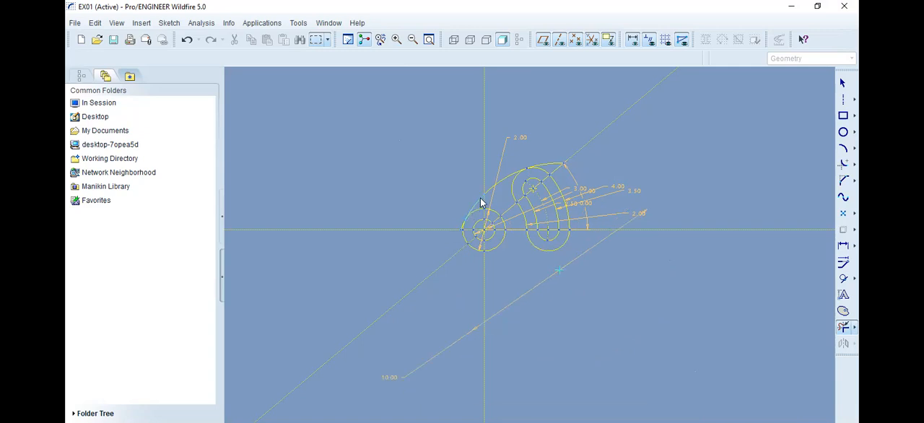
pyautogui.click(551, 166)
# Step: Trim the leftover tail of the connecting arc beyond its tangent point on the hub's outer circle
pyautogui.scroll(-2, 438, 148)
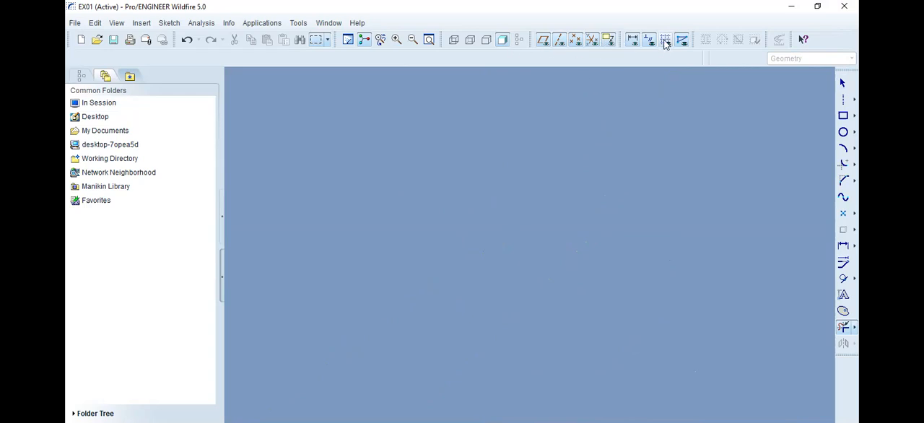
pyautogui.click(417, 41)
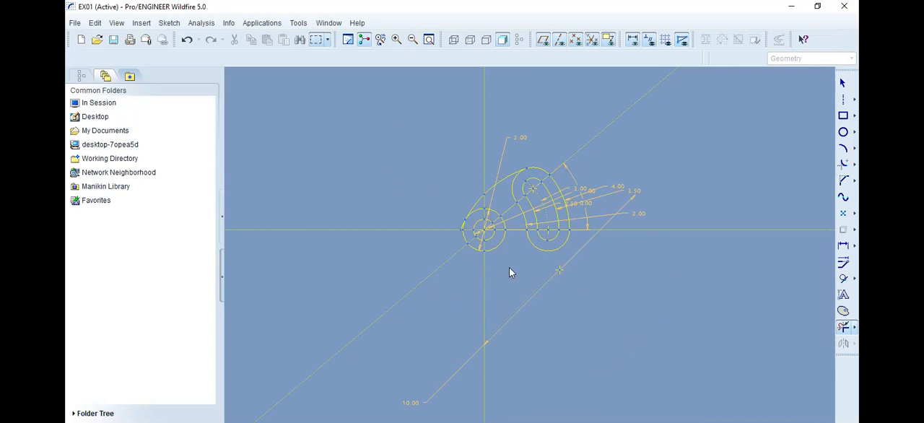
pyautogui.moveTo(512, 266)
pyautogui.keyDown('ctrl'); pyautogui.mouseDown(button='middle')
pyautogui.moveTo(509, 214)
pyautogui.moveTo(518, 246)
pyautogui.mouseUp(button='middle'); pyautogui.keyUp('ctrl')
pyautogui.keyDown('ctrl'); pyautogui.moveTo(526, 254); pyautogui.dragTo(528, 324, button='middle'); pyautogui.keyUp('ctrl')
pyautogui.click(429, 39)
pyautogui.click(396, 40)
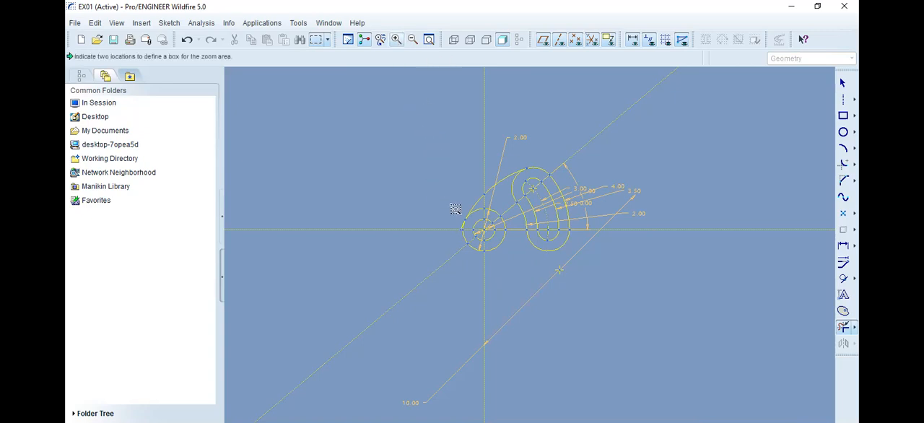
pyautogui.click(433, 180)
pyautogui.click(536, 285)
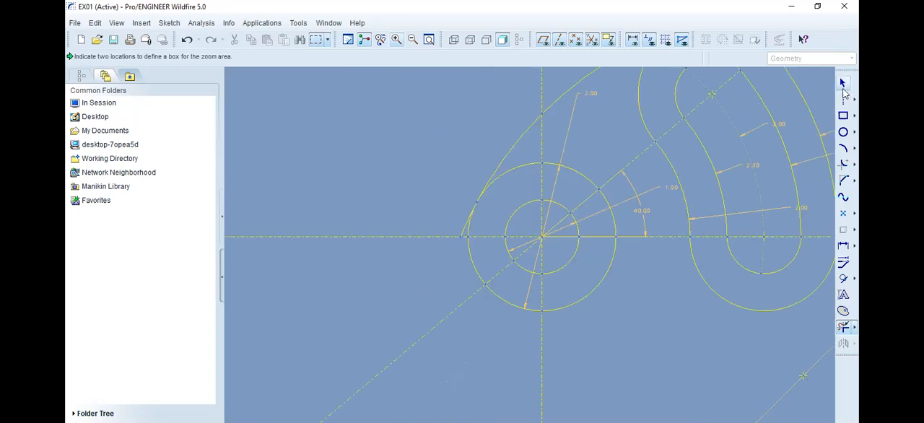
pyautogui.click(843, 85)
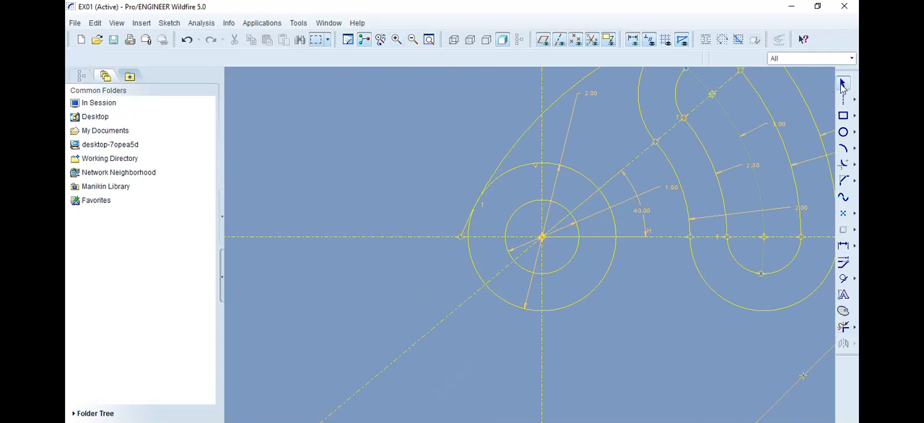
pyautogui.click(843, 327)
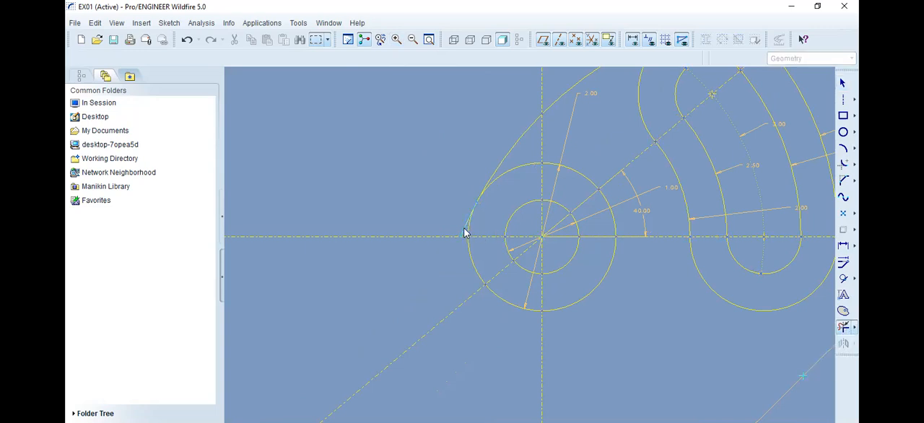
pyautogui.click(465, 229)
# Step: Reposition the connecting arc's 10 diameter dimension above the profile
pyautogui.click(429, 41)
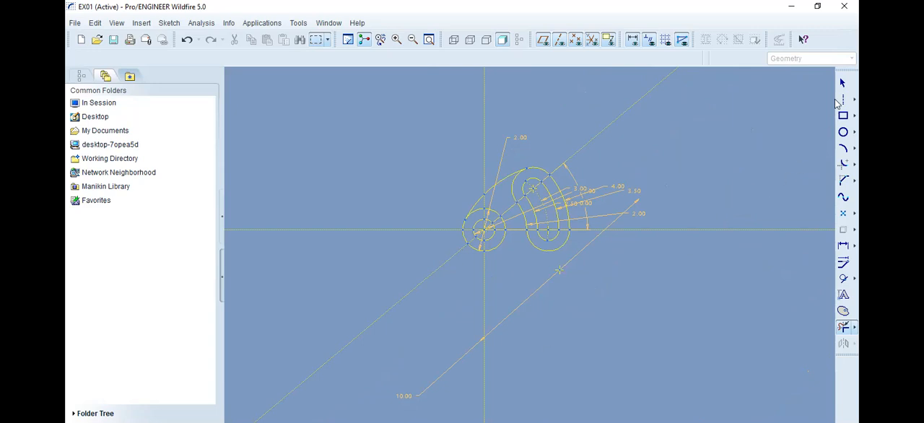
pyautogui.middleClick(405, 396)
pyautogui.click(408, 396)
pyautogui.moveTo(401, 397); pyautogui.dragTo(379, 330)
pyautogui.moveTo(378, 298); pyautogui.dragTo(433, 103)
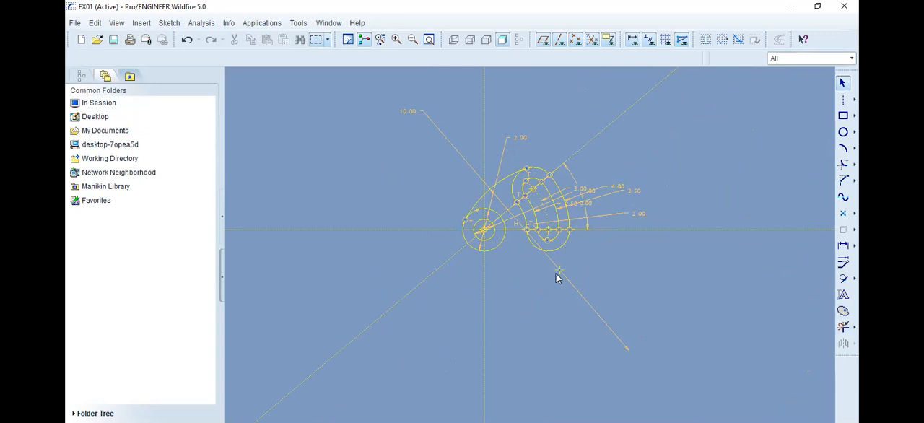
# Step: Convert the connecting arc's 10 diameter dimension to a radius dimension and place it close to the arc
pyautogui.click(408, 117)
pyautogui.click(406, 136)
pyautogui.click(407, 111)
pyautogui.rightClick(408, 114)
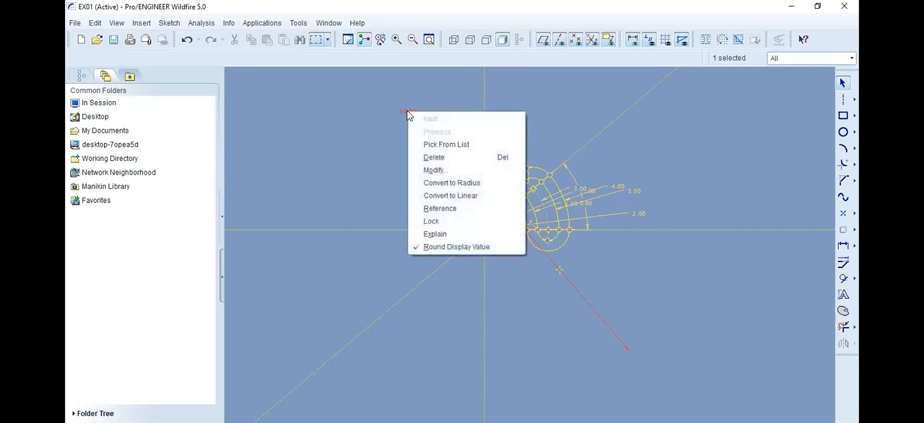
pyautogui.click(492, 183)
pyautogui.click(411, 113)
pyautogui.moveTo(410, 112); pyautogui.dragTo(461, 169)
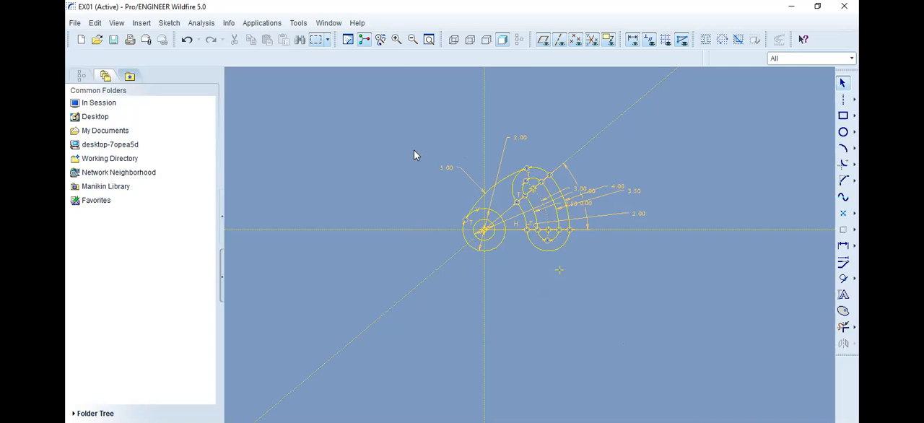
pyautogui.moveTo(514, 282)
pyautogui.keyDown('ctrl'); pyautogui.mouseDown(button='middle')
pyautogui.moveTo(514, 255)
pyautogui.moveTo(534, 384)
pyautogui.moveTo(511, 297)
pyautogui.mouseUp(button='middle'); pyautogui.keyUp('ctrl')
pyautogui.click(429, 42)
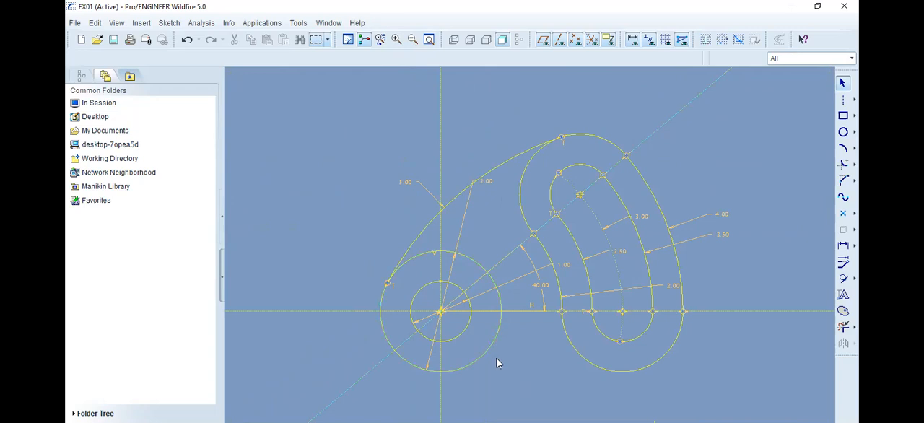
pyautogui.moveTo(521, 355)
pyautogui.keyDown('ctrl'); pyautogui.mouseDown(button='middle')
pyautogui.moveTo(522, 407)
pyautogui.moveTo(522, 380)
pyautogui.moveTo(546, 392)
pyautogui.moveTo(547, 410)
pyautogui.moveTo(547, 369)
pyautogui.moveTo(547, 421)
pyautogui.moveTo(544, 375)
pyautogui.mouseUp(button='middle'); pyautogui.keyUp('ctrl')
pyautogui.keyDown('ctrl'); pyautogui.middleClick(546, 357); pyautogui.keyUp('ctrl')
pyautogui.click(429, 39)
pyautogui.moveTo(524, 355)
pyautogui.keyDown('ctrl'); pyautogui.mouseDown(button='middle')
pyautogui.moveTo(524, 396)
pyautogui.moveTo(525, 339)
pyautogui.moveTo(524, 419)
pyautogui.moveTo(541, 336)
pyautogui.moveTo(546, 386)
pyautogui.moveTo(542, 331)
pyautogui.mouseUp(button='middle'); pyautogui.keyUp('ctrl')
pyautogui.moveTo(530, 290)
pyautogui.keyDown('shift'); pyautogui.mouseDown(button='middle')
pyautogui.moveTo(536, 252)
pyautogui.moveTo(492, 213)
pyautogui.moveTo(525, 268)
pyautogui.moveTo(501, 243)
pyautogui.moveTo(553, 208)
pyautogui.mouseUp(button='middle'); pyautogui.keyUp('shift')
pyautogui.moveTo(632, 205)
pyautogui.keyDown('shift'); pyautogui.mouseDown(button='middle')
pyautogui.moveTo(536, 285)
pyautogui.moveTo(445, 215)
pyautogui.mouseUp(button='middle'); pyautogui.keyUp('shift')
pyautogui.moveTo(447, 171)
pyautogui.keyDown('shift'); pyautogui.mouseDown(button='middle')
pyautogui.moveTo(633, 193)
pyautogui.moveTo(631, 201)
pyautogui.mouseUp(button='middle'); pyautogui.keyUp('shift')
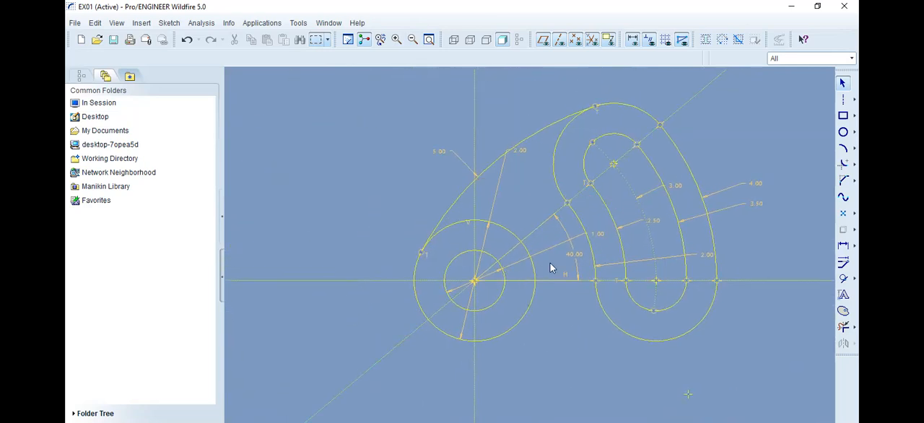
# Step: Draw a circle below the profile, centred in line with the slot's upper end centre and tangent to the slot's lower outer arc
pyautogui.moveTo(563, 258)
pyautogui.keyDown('shift'); pyautogui.mouseDown(button='middle')
pyautogui.moveTo(522, 209)
pyautogui.moveTo(510, 238)
pyautogui.moveTo(620, 229)
pyautogui.moveTo(563, 177)
pyautogui.moveTo(592, 237)
pyautogui.moveTo(540, 206)
pyautogui.moveTo(526, 248)
pyautogui.moveTo(509, 187)
pyautogui.moveTo(497, 182)
pyautogui.mouseUp(button='middle'); pyautogui.keyUp('shift')
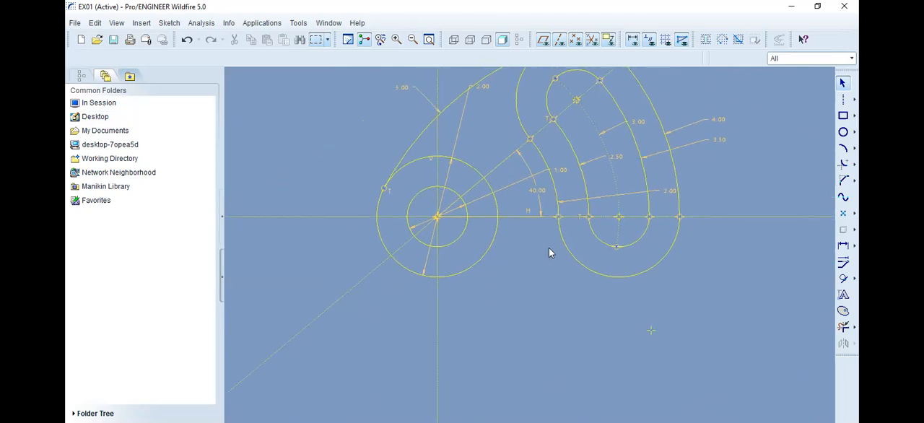
pyautogui.click(843, 131)
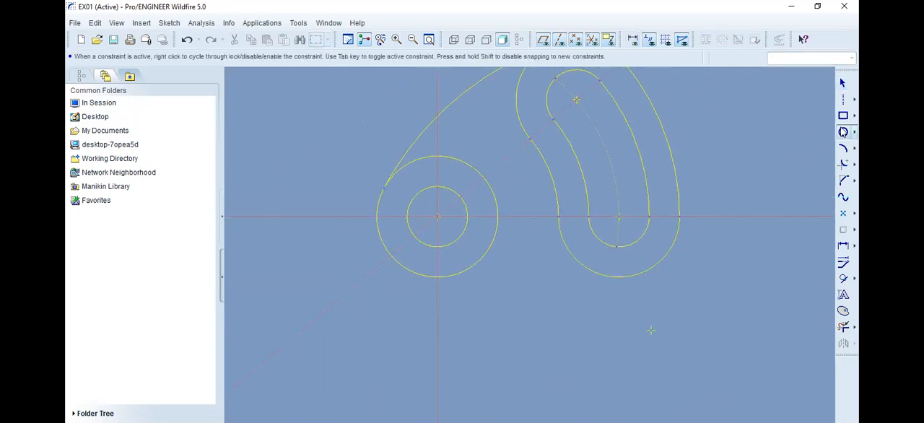
pyautogui.click(576, 358)
pyautogui.click(659, 394)
pyautogui.middleClick(643, 325)
pyautogui.click(714, 275)
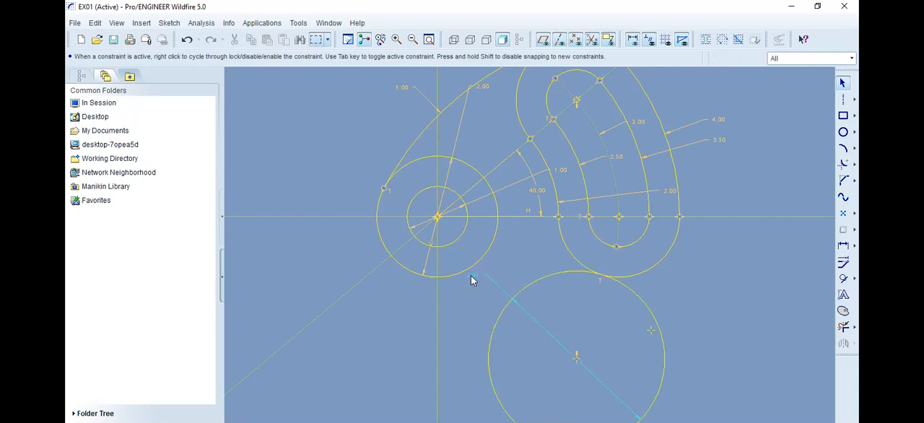
# Step: Set the diameter of the circle below the profile to 6
pyautogui.doubleClick(471, 274)
pyautogui.write('6')
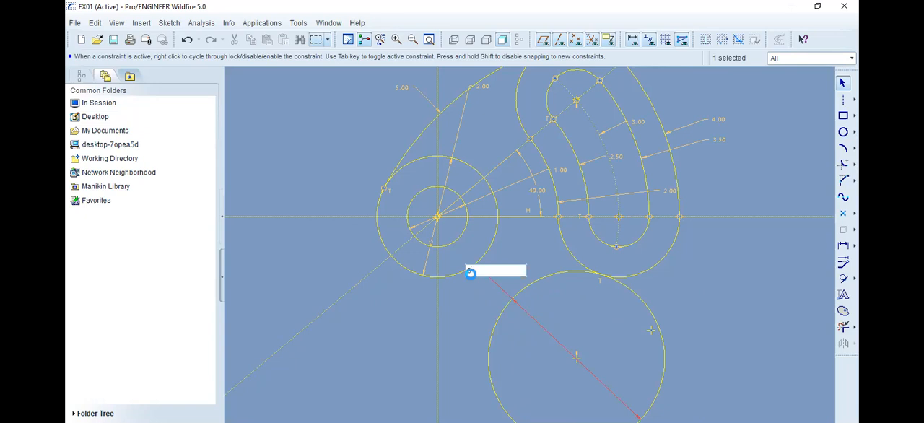
pyautogui.press('Return')
pyautogui.click(453, 302)
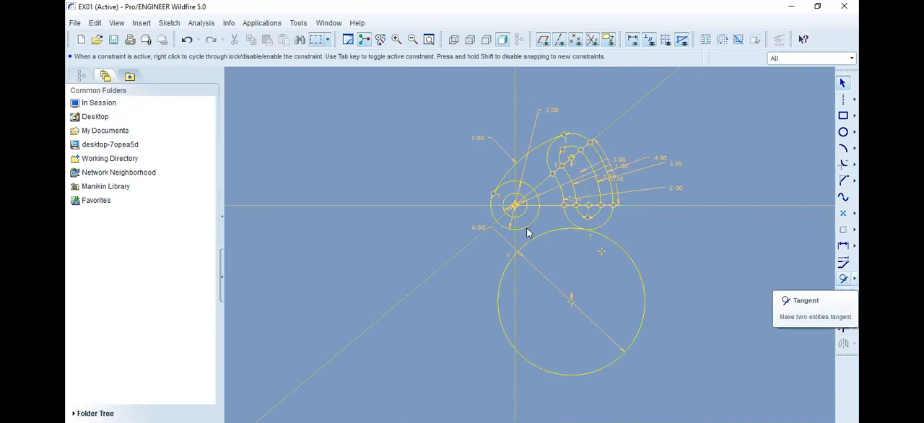
# Step: Try making the 6 diameter circle tangent to the hub by deleting the conflicting On horizontal or vertical constraint, and undo it
pyautogui.click(845, 281)
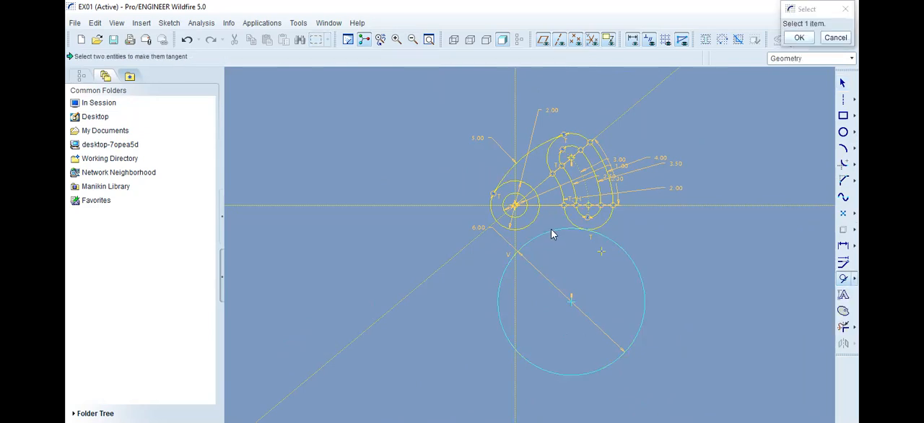
pyautogui.click(521, 228)
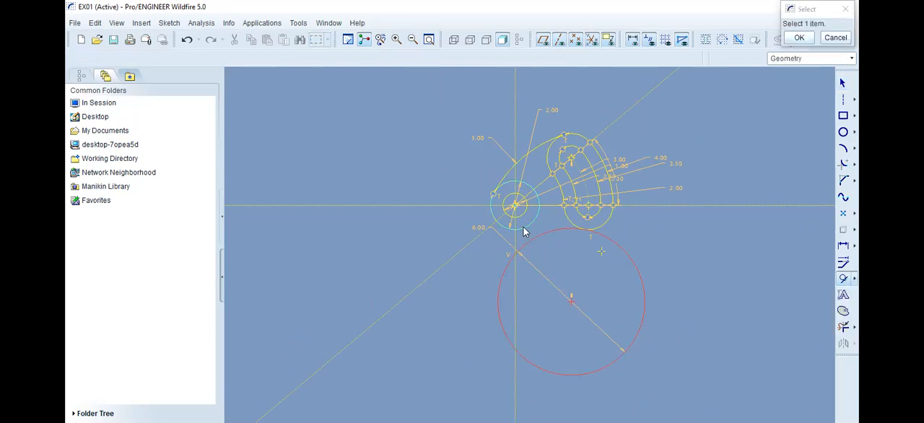
pyautogui.click(524, 231)
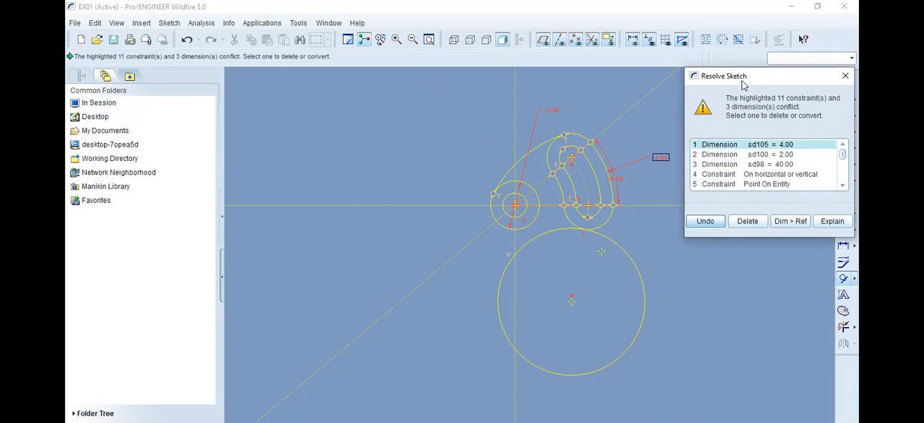
pyautogui.moveTo(743, 85); pyautogui.dragTo(292, 93)
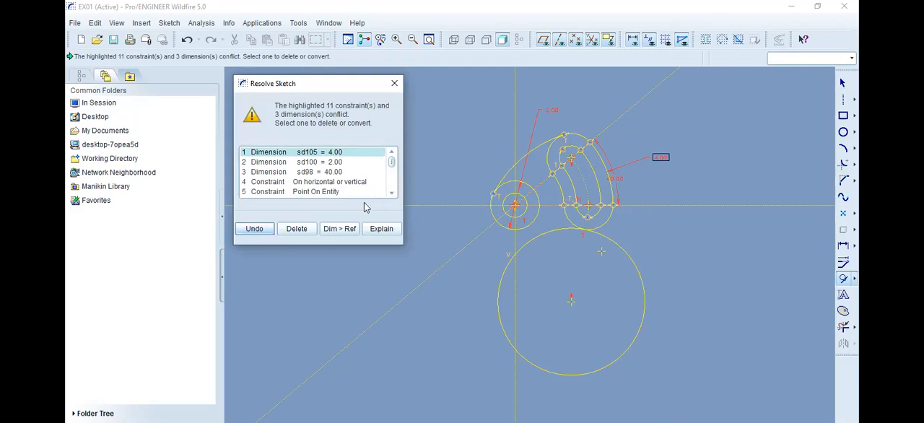
pyautogui.click(392, 194)
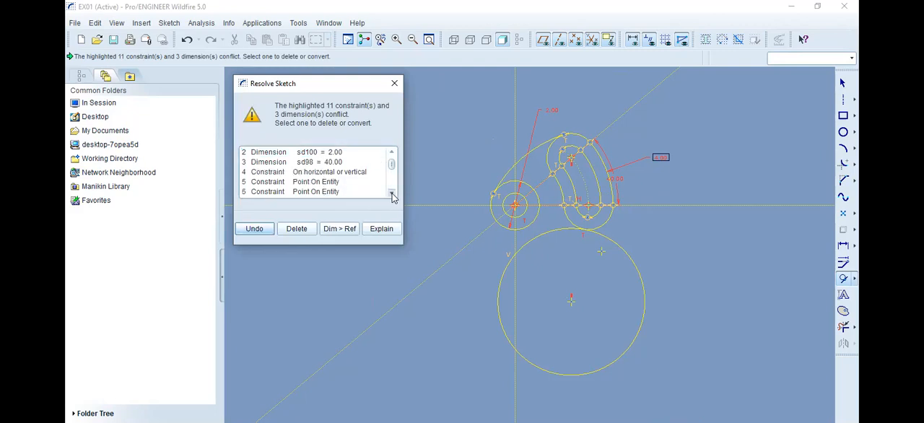
pyautogui.click(392, 152)
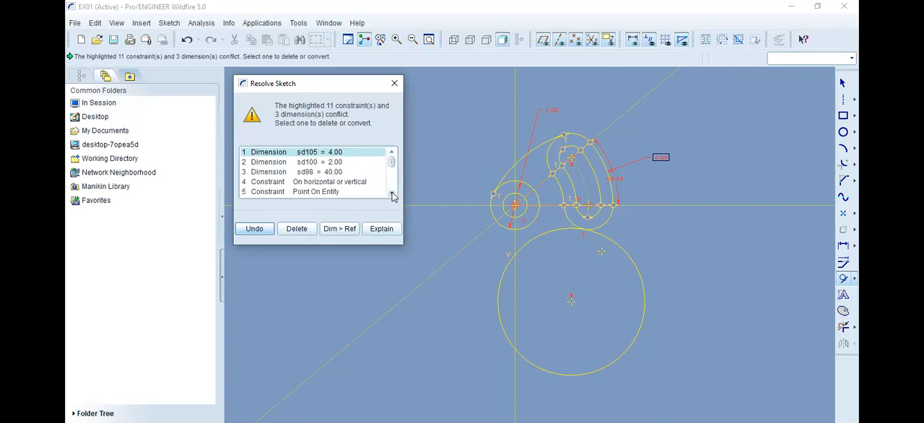
pyautogui.click(391, 192)
pyautogui.click(392, 193)
pyautogui.click(347, 164)
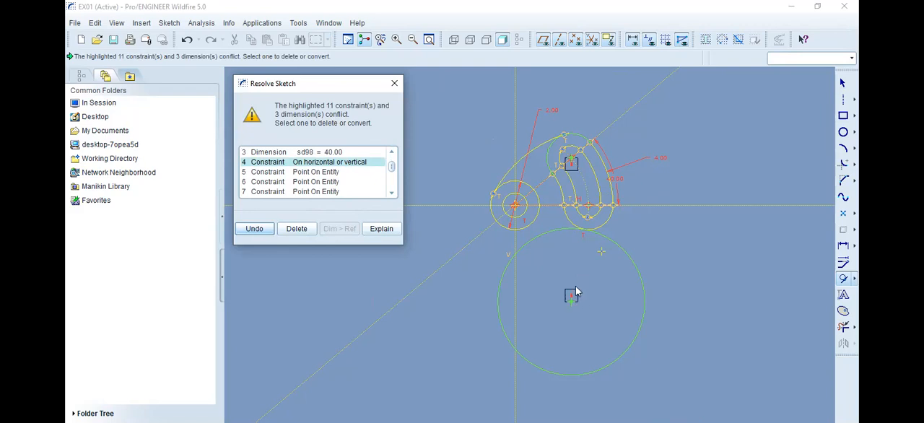
pyautogui.click(307, 231)
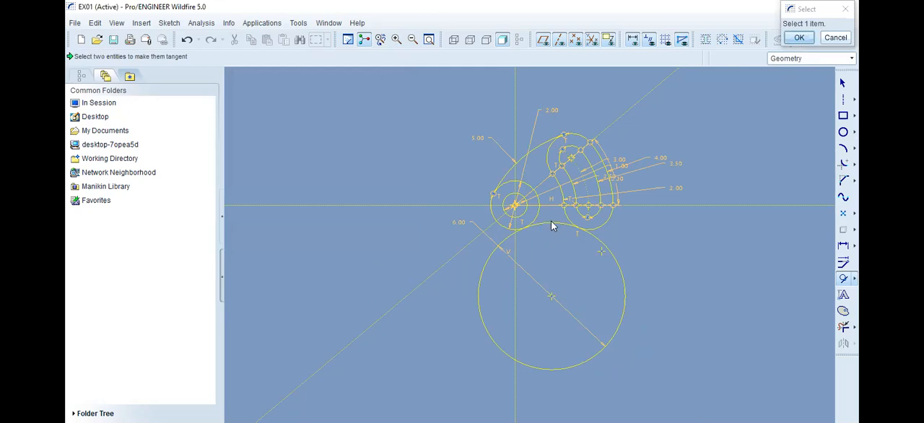
pyautogui.middleClick(457, 180)
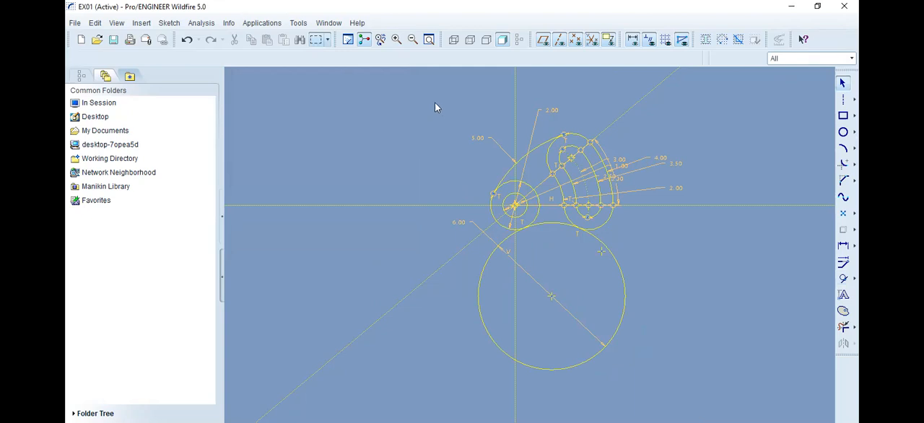
pyautogui.hotkey('ctrl', 'z')
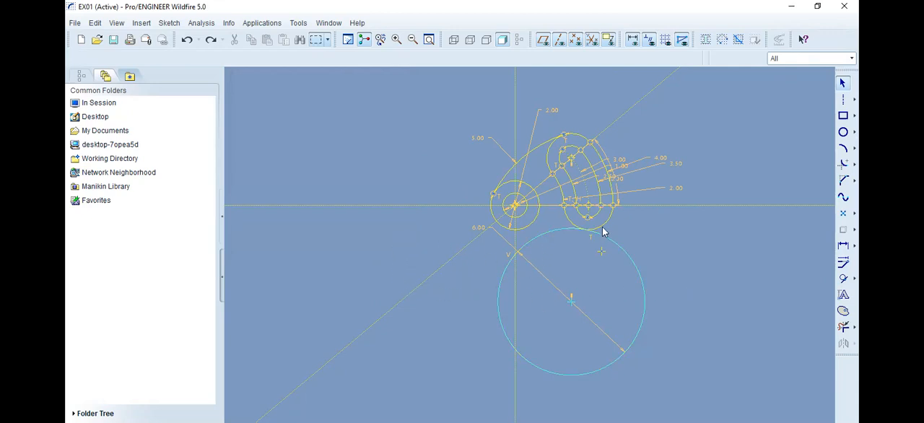
# Step: Make the lower circle tangent to the hub's outer circle, resolving the conflict by deleting the On horizontal or vertical constraint
pyautogui.click(844, 281)
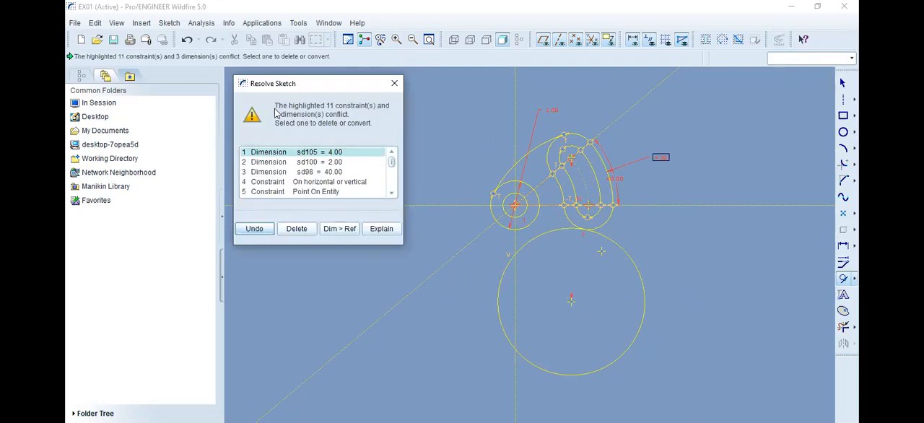
pyautogui.moveTo(315, 79); pyautogui.dragTo(346, 71)
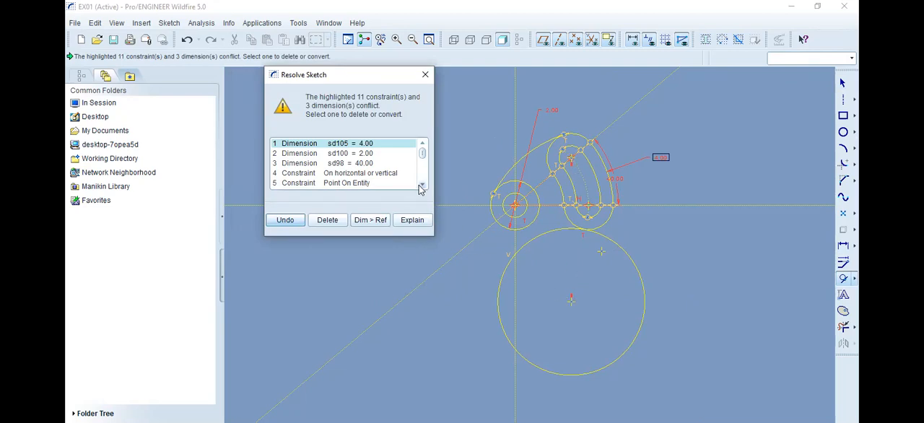
pyautogui.click(387, 174)
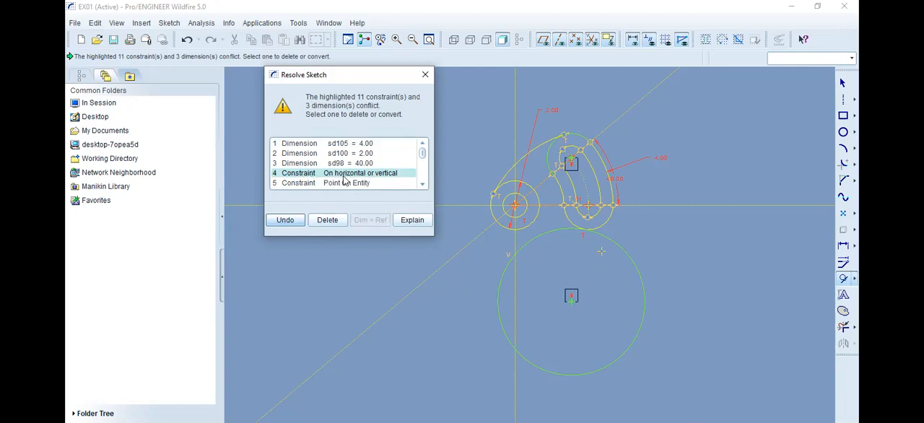
pyautogui.click(332, 219)
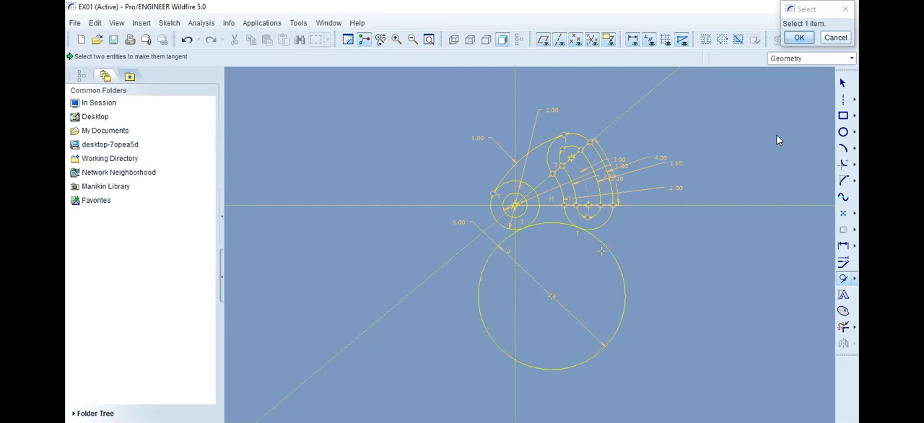
# Step: Trim away the lower part of the 6 diameter circle, keeping the arc that connects the hub and the slot outline
pyautogui.click(847, 328)
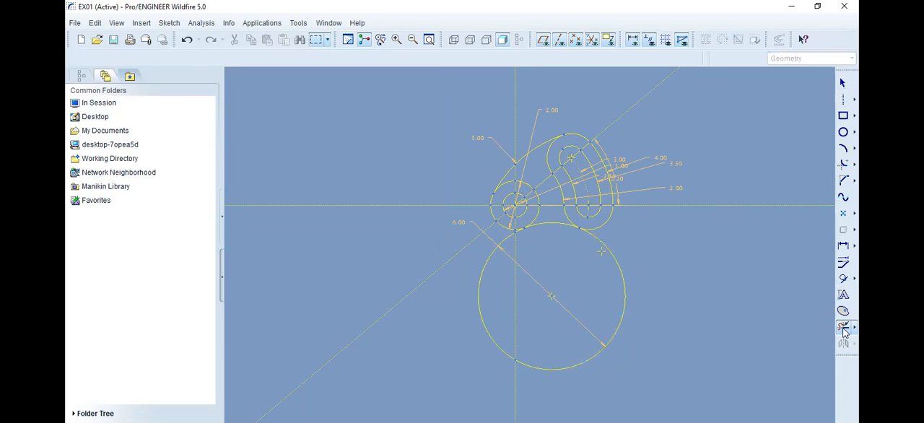
pyautogui.click(618, 336)
pyautogui.click(491, 257)
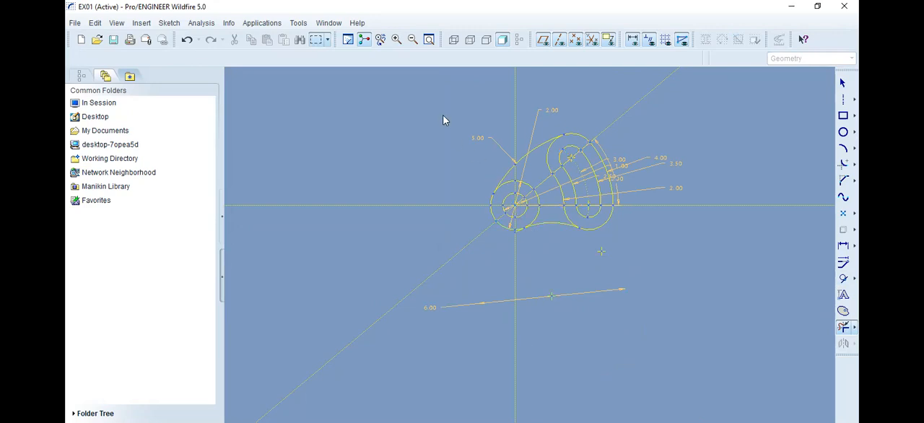
pyautogui.click(839, 85)
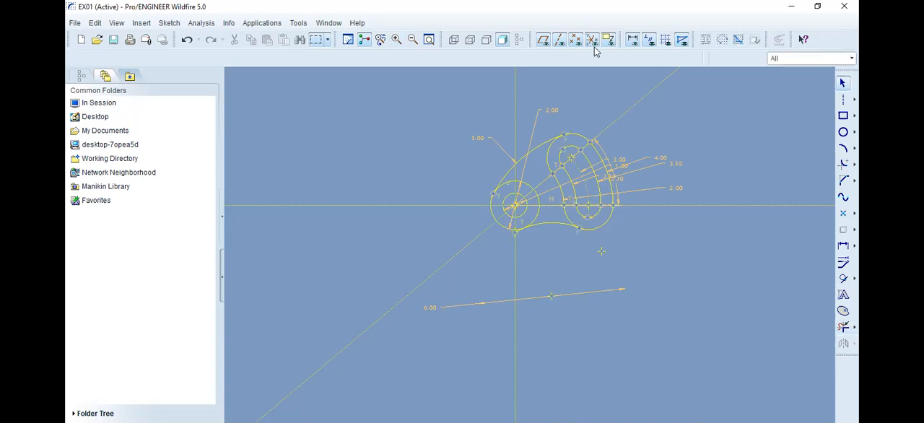
# Step: Try to trim the short tail of the lower connecting arc beneath the hub's outer circle
pyautogui.click(396, 40)
pyautogui.click(433, 114)
pyautogui.click(671, 292)
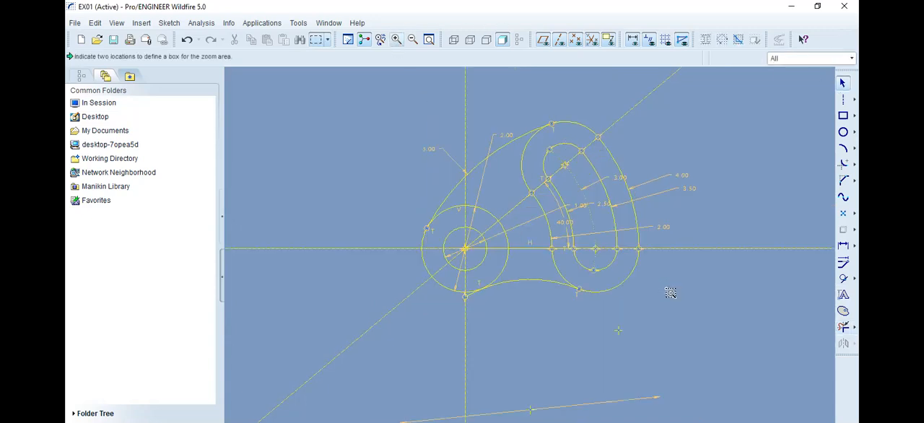
pyautogui.click(361, 114)
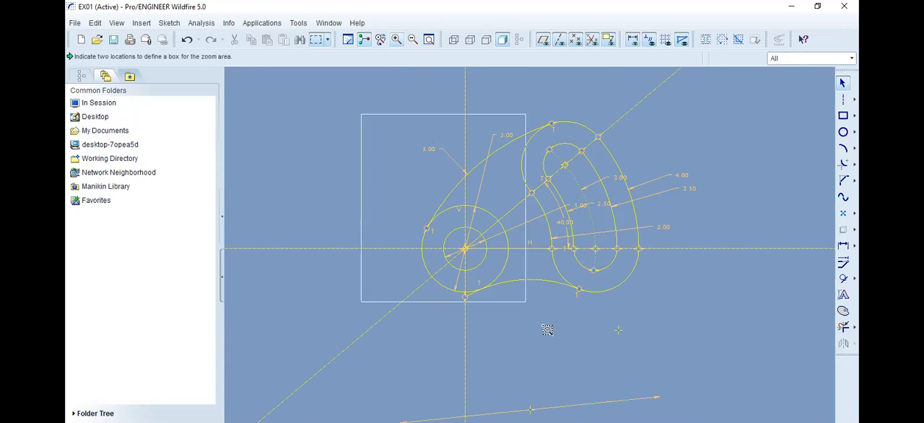
pyautogui.click(570, 356)
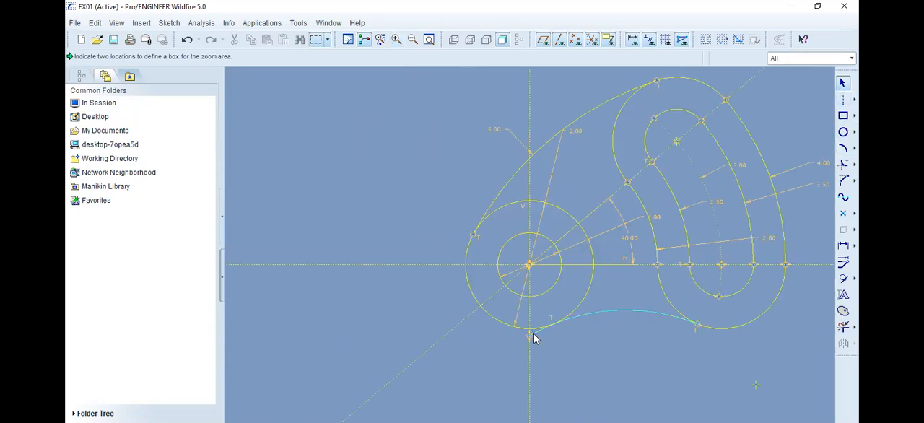
pyautogui.click(843, 327)
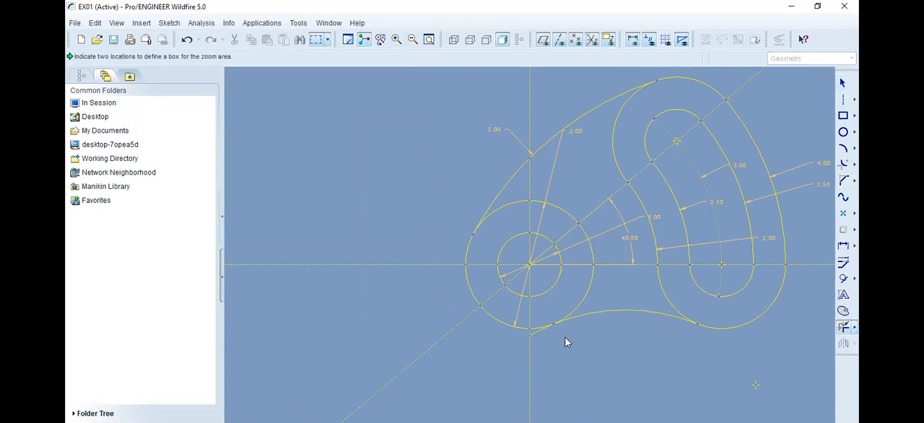
pyautogui.click(541, 332)
pyautogui.middleClick(542, 337)
pyautogui.click(538, 333)
pyautogui.click(615, 352)
pyautogui.click(843, 328)
pyautogui.click(540, 334)
pyautogui.middleClick(568, 350)
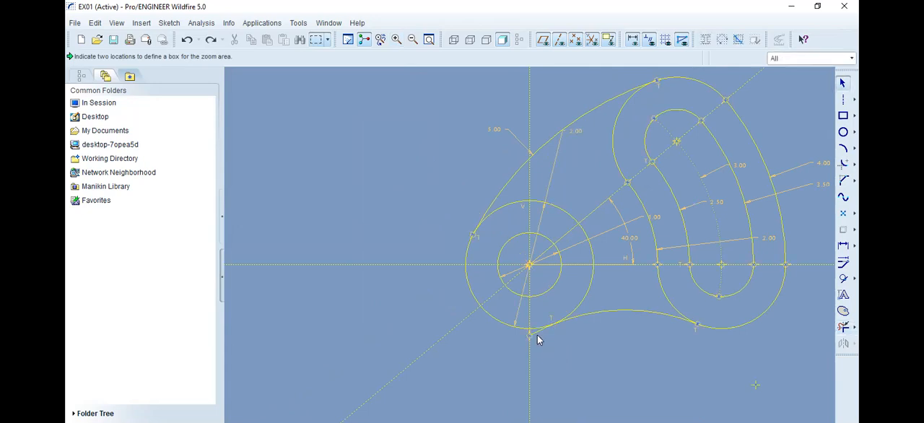
# Step: Trim the lower connecting arc's leftover tail beyond its tangent point on the hub's outer circle
pyautogui.click(843, 327)
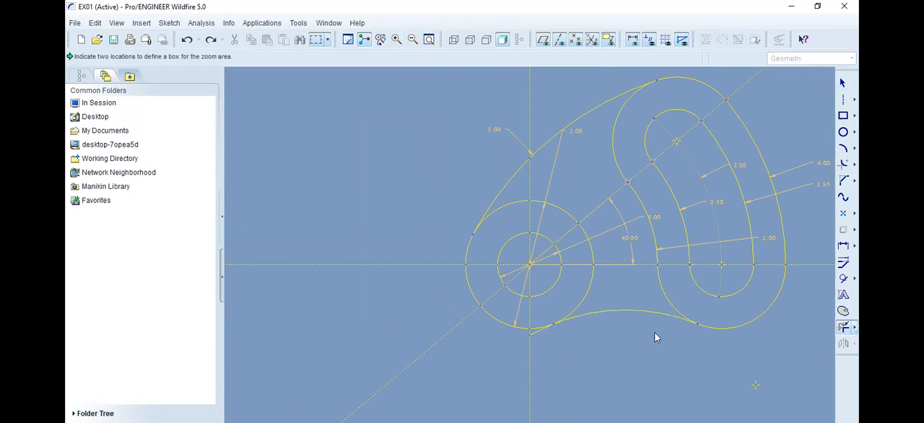
pyautogui.click(535, 332)
pyautogui.click(426, 41)
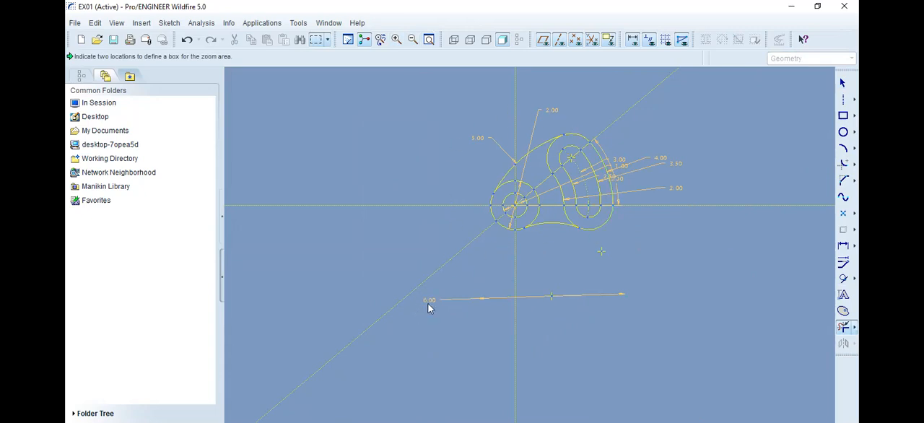
pyautogui.click(841, 82)
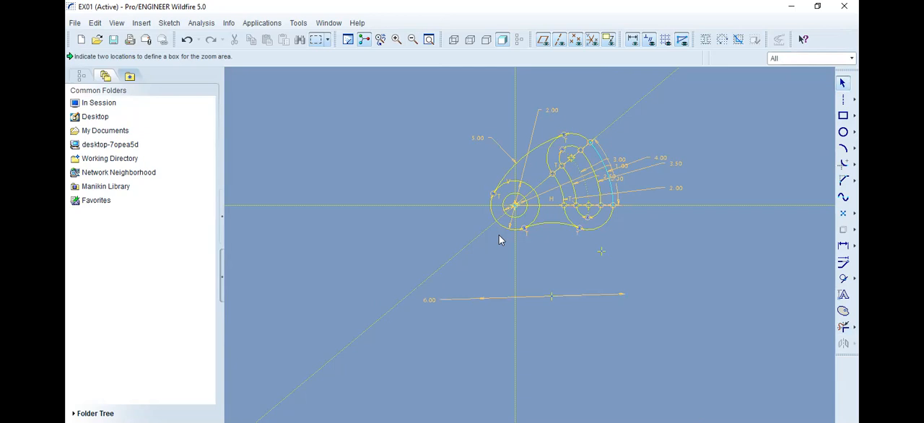
# Step: Convert the lower connecting arc's 6 diameter dimension to a radius dimension
pyautogui.click(431, 301)
pyautogui.rightClick(432, 300)
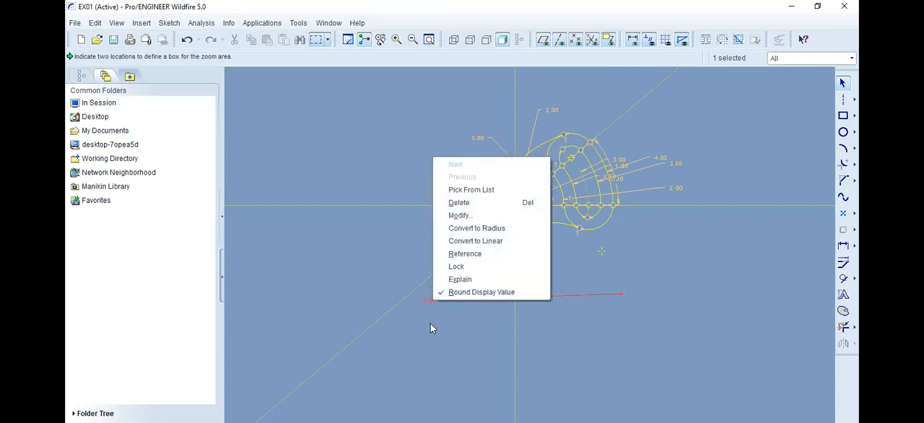
pyautogui.rightClick(429, 298)
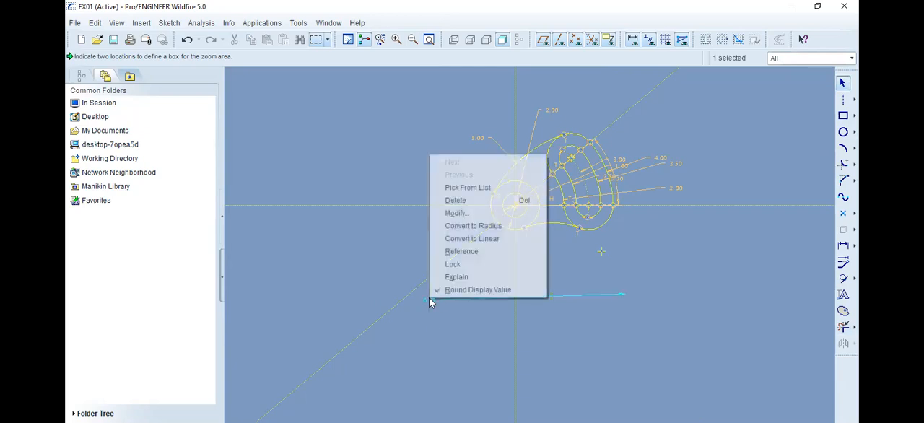
pyautogui.click(474, 226)
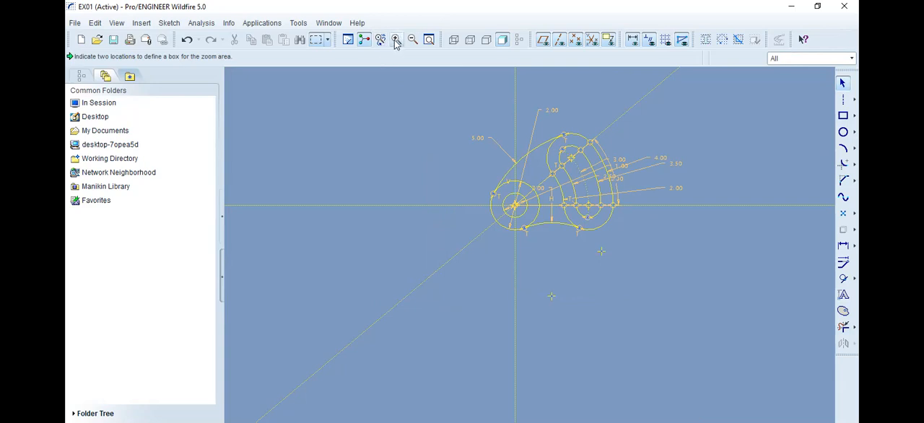
pyautogui.click(430, 41)
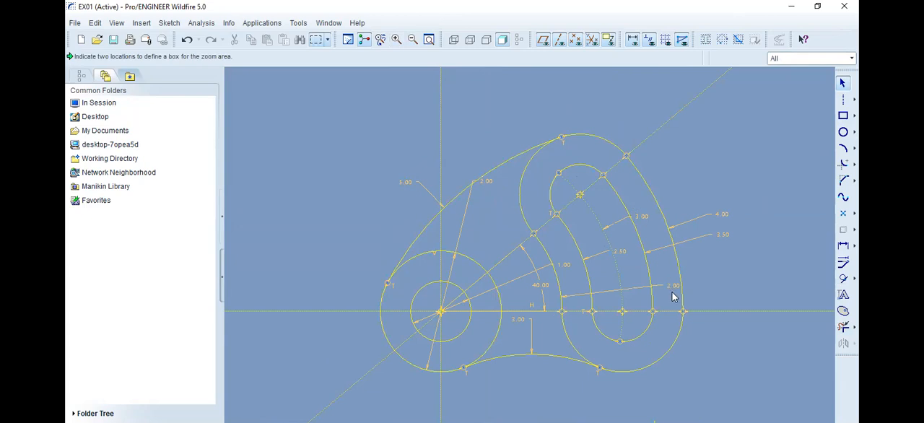
# Step: Save the finished sketch as EX01.SEC in the PM-1 folder
pyautogui.click(75, 23)
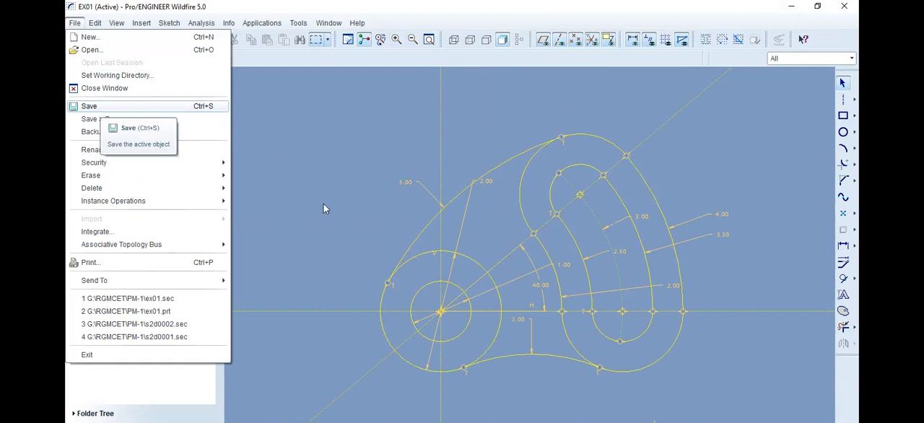
pyautogui.click(102, 107)
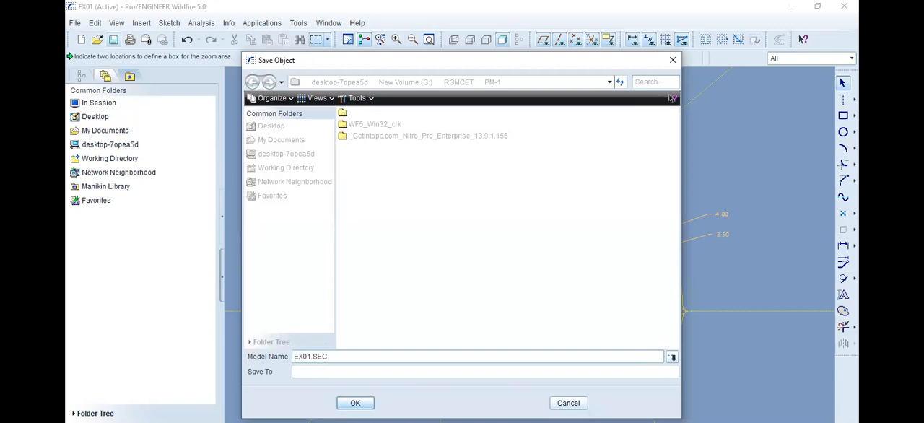
pyautogui.click(355, 402)
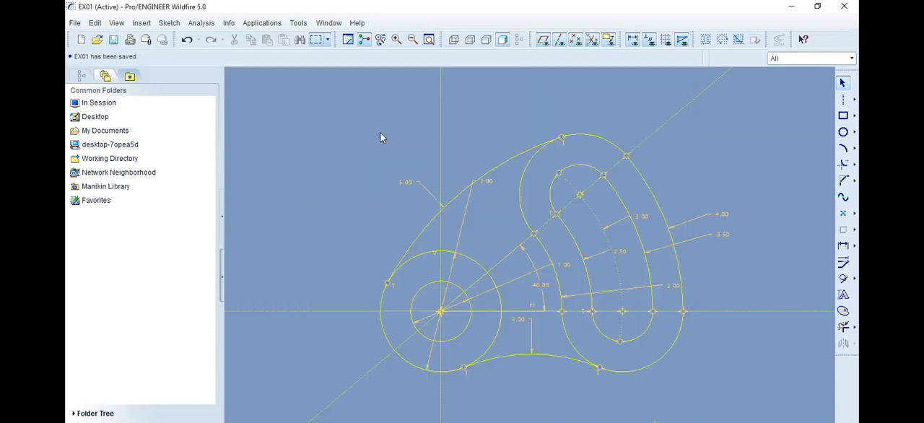